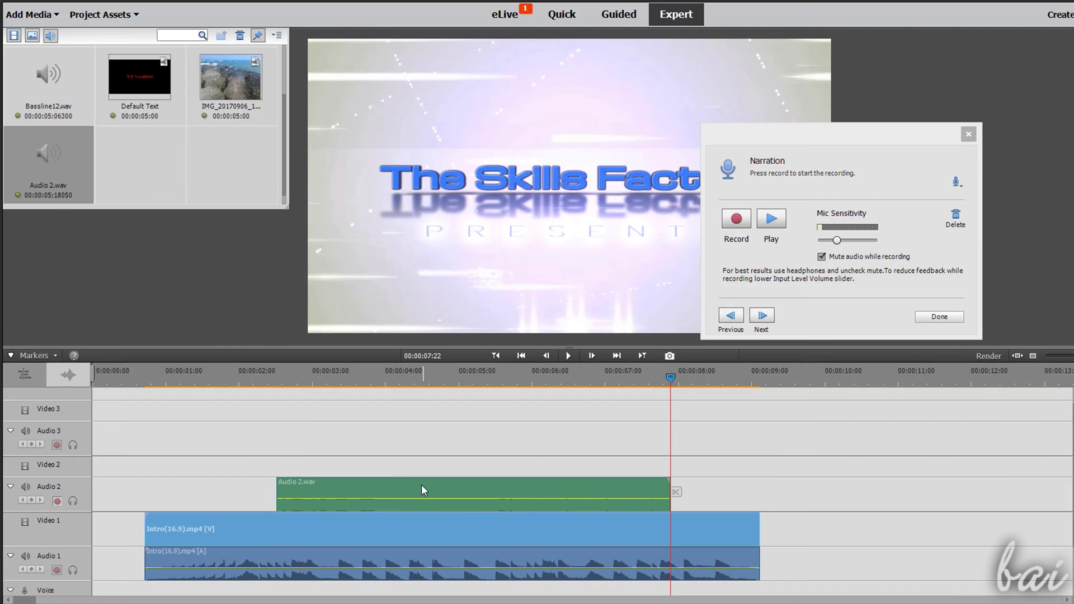
{"action": "scroll", "coordinate": [939, 246], "scroll_direction": "down", "scroll_amount": 5}
{"action": "scroll", "coordinate": [938, 246], "scroll_direction": "down", "scroll_amount": 5}
{"action": "scroll", "coordinate": [939, 246], "scroll_direction": "down", "scroll_amount": 5}
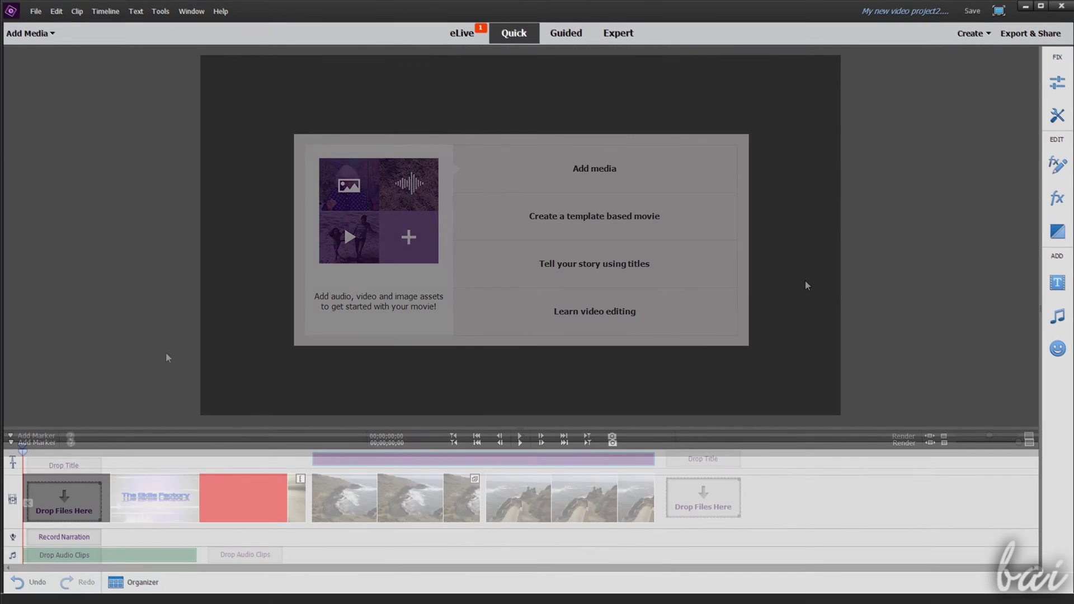
Play the vacation movie, pausing on the stairway photo, and enter Guided mode.
{"action": "left_click", "coordinate": [521, 436]}
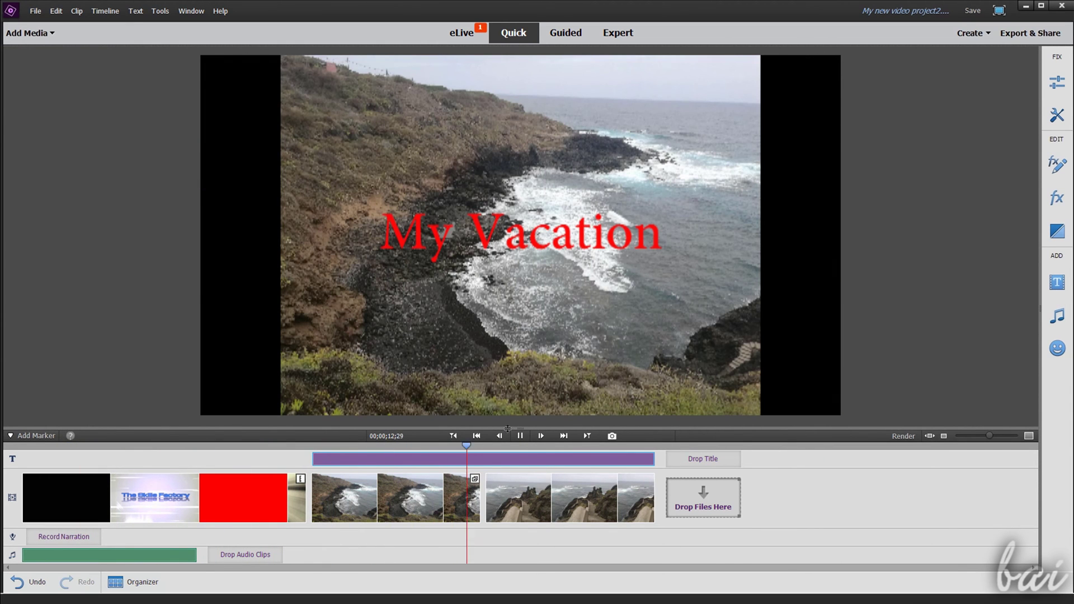
{"action": "left_click", "coordinate": [521, 436]}
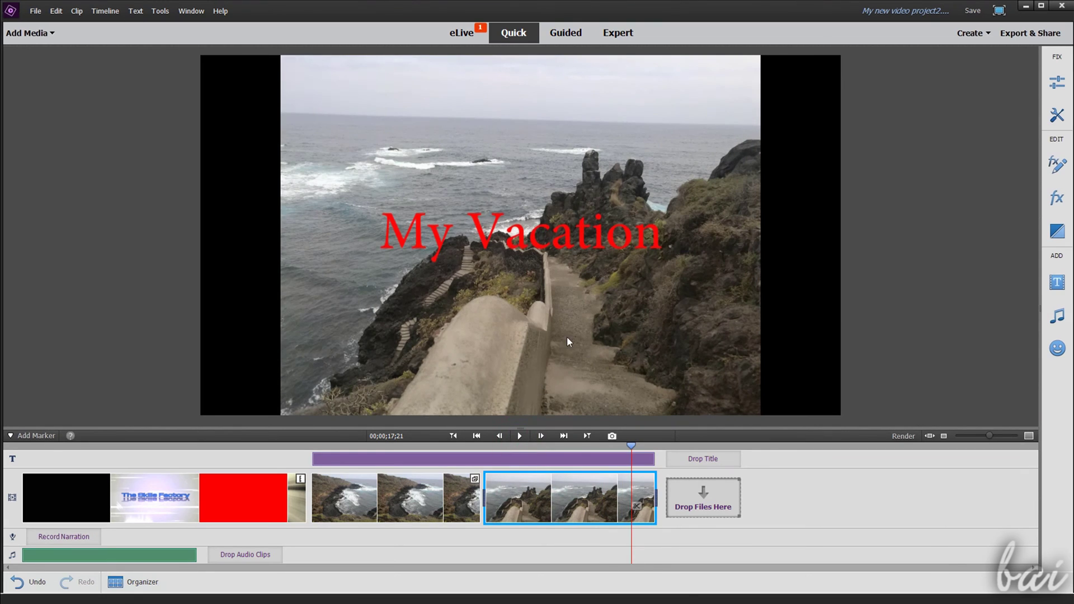
{"action": "left_click", "coordinate": [565, 33]}
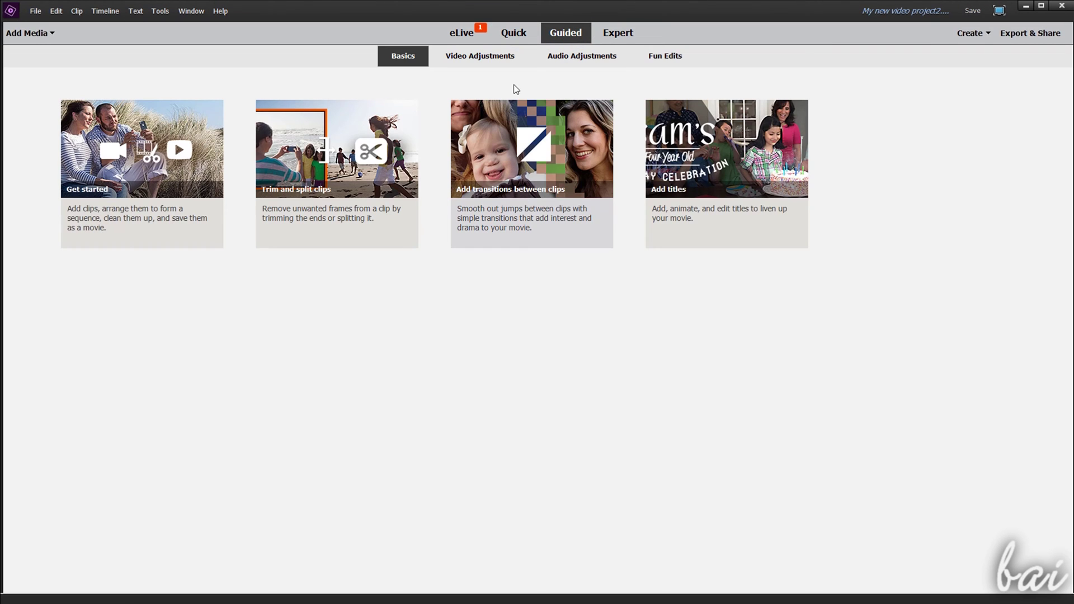
Browse the Video, Audio and Fun Edits guided tutorials, then switch to Expert mode.
{"action": "left_click", "coordinate": [479, 55]}
{"action": "left_click", "coordinate": [581, 56]}
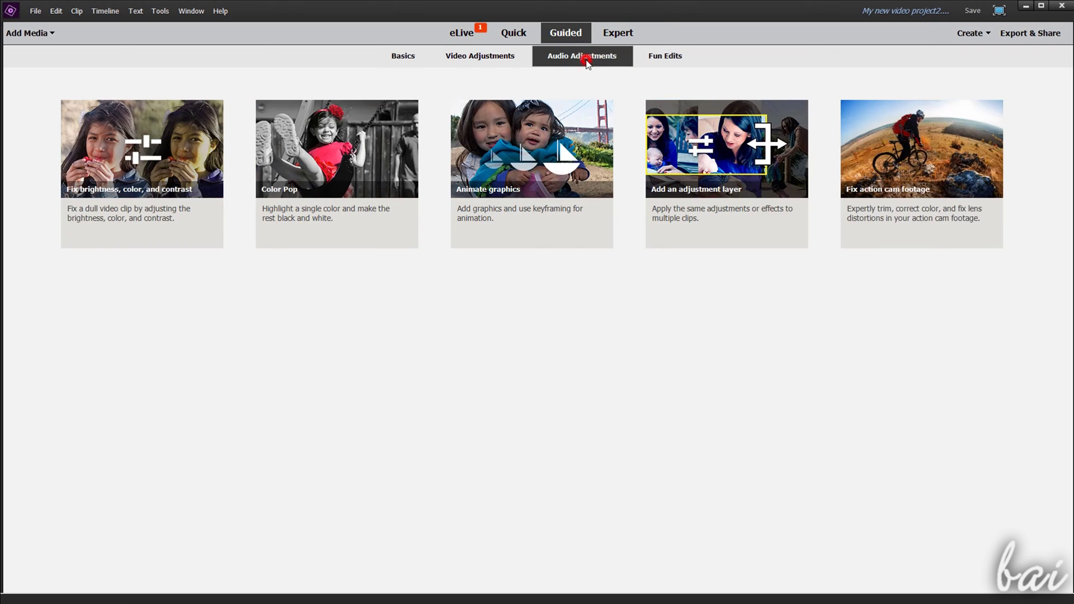
{"action": "left_click", "coordinate": [665, 56]}
{"action": "left_click", "coordinate": [403, 56]}
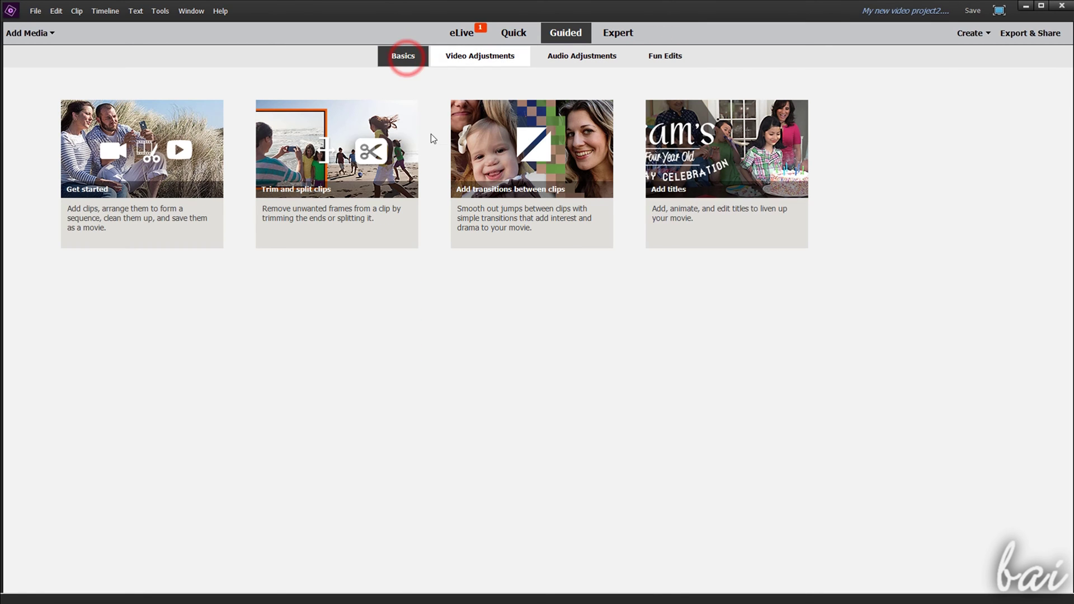
{"action": "left_click", "coordinate": [617, 33]}
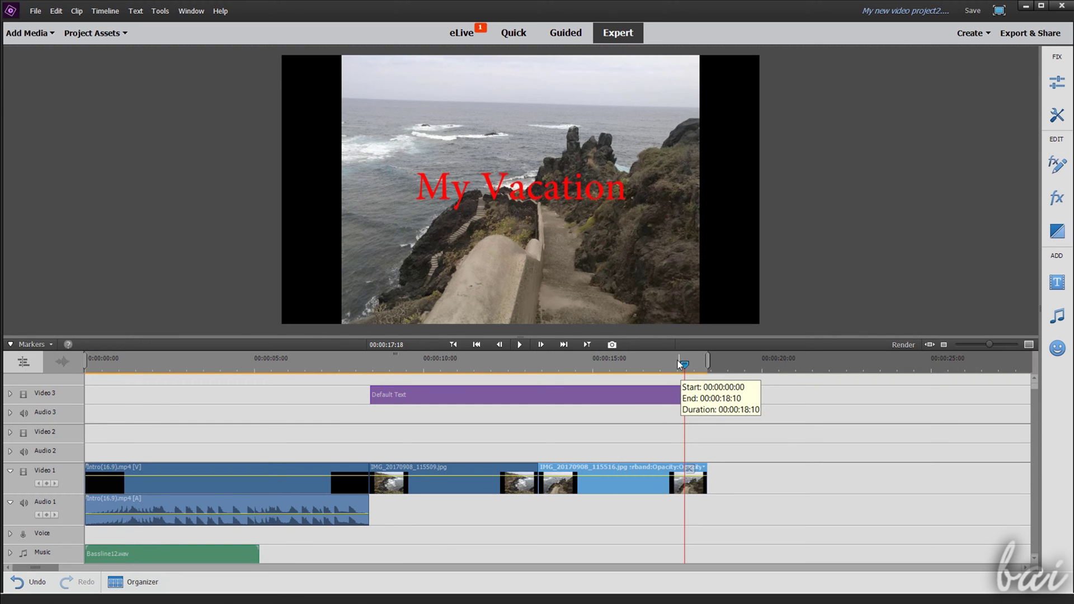
Return to the intro, then browse the video effects list and the audio transitions.
{"action": "mouse_move", "coordinate": [684, 361]}
{"action": "left_mouse_down"}
{"action": "mouse_move", "coordinate": [144, 366]}
{"action": "mouse_move", "coordinate": [677, 367]}
{"action": "left_mouse_up"}
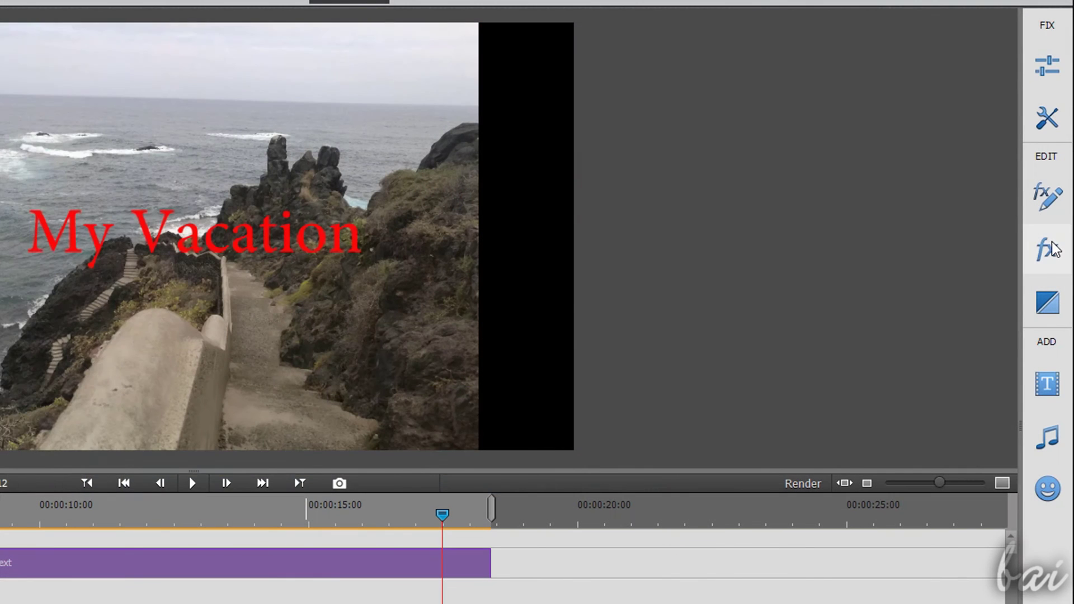
{"action": "left_click", "coordinate": [1049, 250]}
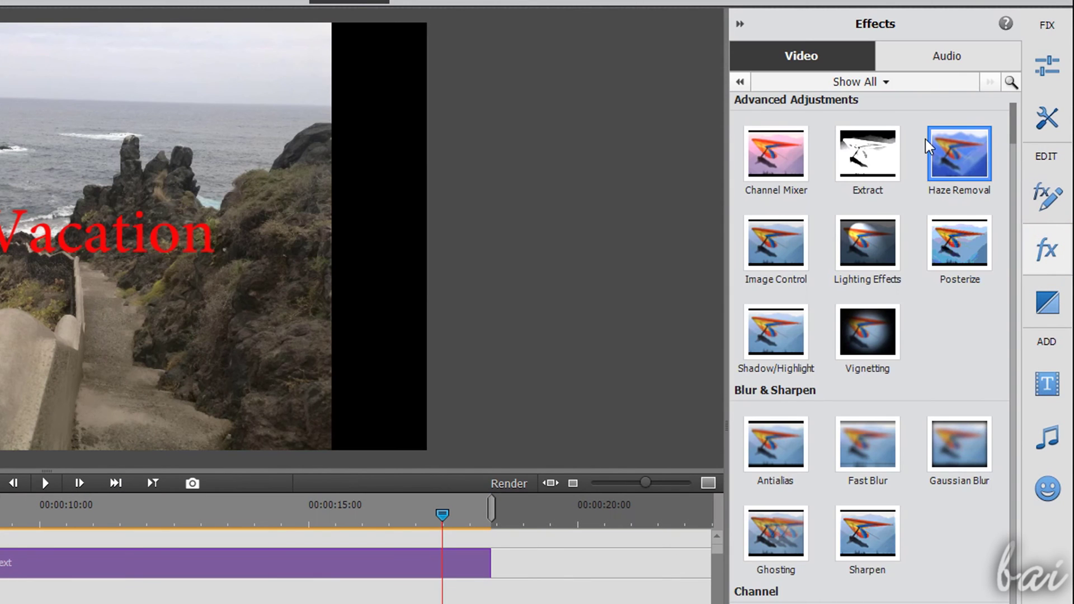
{"action": "left_click_drag", "start_coordinate": [1010, 134], "coordinate": [1013, 317]}
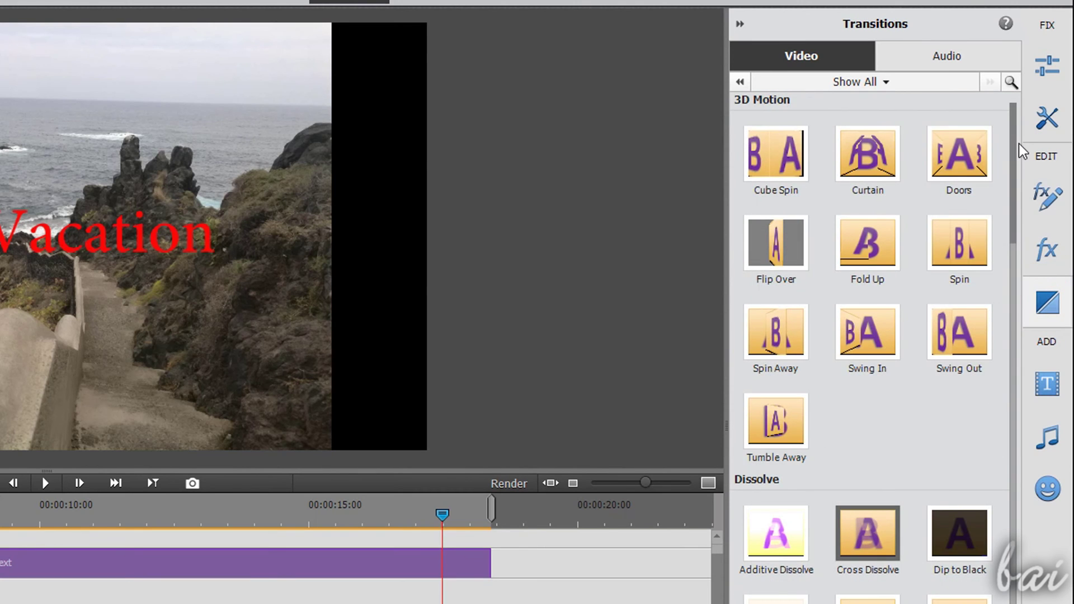
{"action": "left_click", "coordinate": [937, 61]}
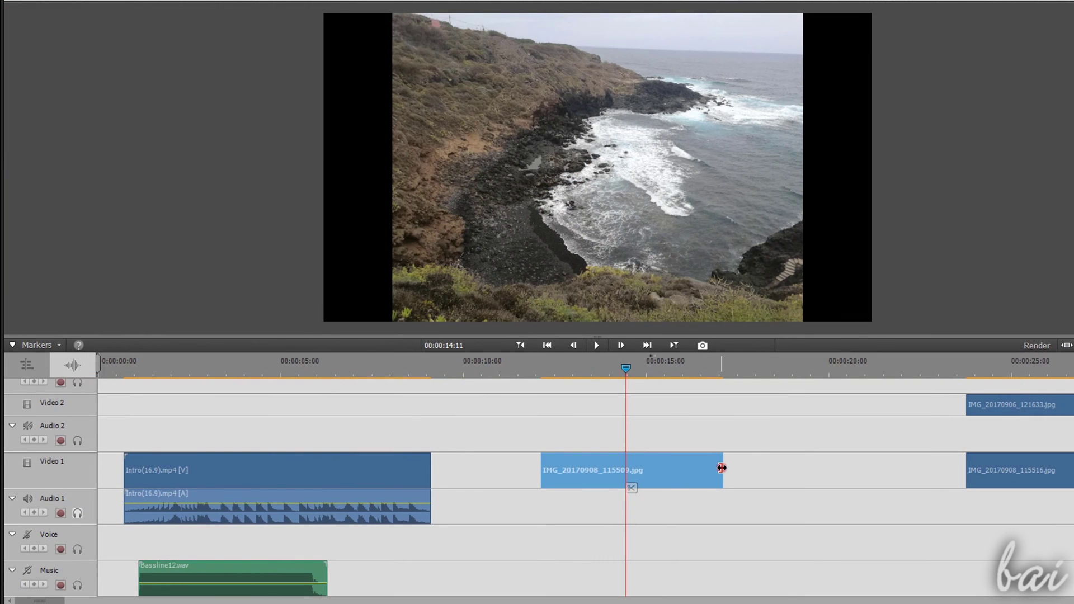
Trim the end of the IMG_20170908_115509.jpg photo clip and fine-tune its new end point.
{"action": "left_click_drag", "start_coordinate": [721, 468], "coordinate": [582, 477]}
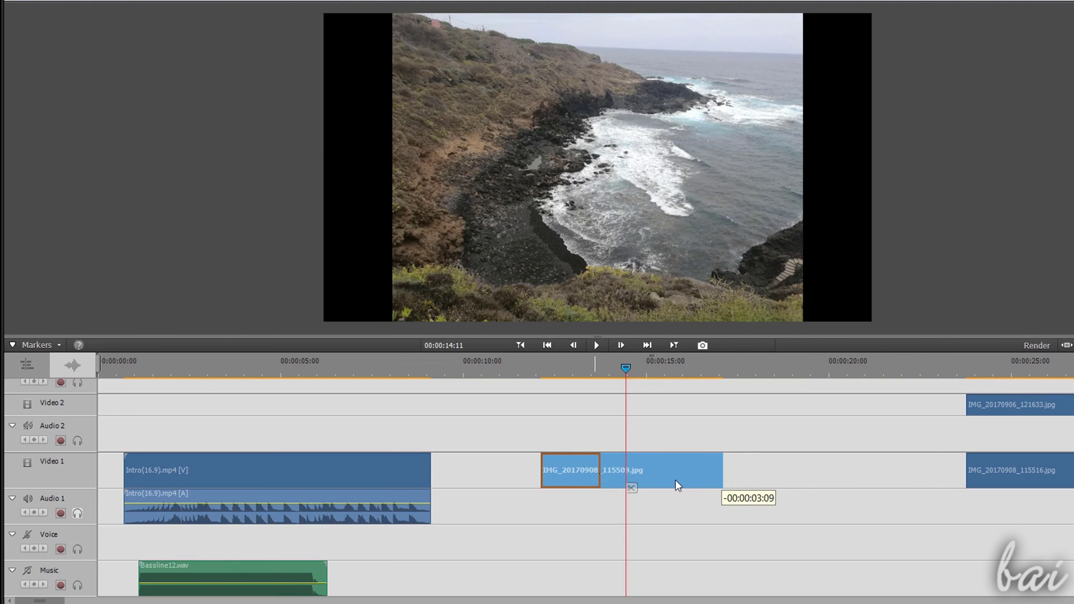
{"action": "left_click_drag", "start_coordinate": [801, 470], "coordinate": [509, 468]}
{"action": "mouse_move", "coordinate": [707, 478]}
{"action": "left_mouse_down"}
{"action": "mouse_move", "coordinate": [691, 476]}
{"action": "mouse_move", "coordinate": [704, 482]}
{"action": "left_mouse_up"}
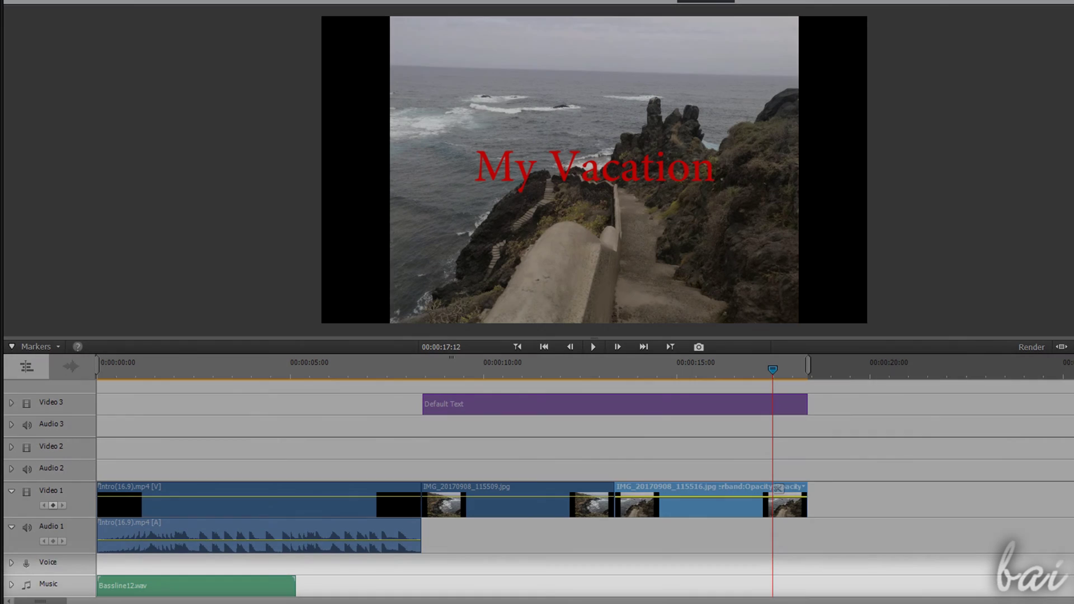
{"action": "scroll", "coordinate": [779, 489], "scroll_direction": "down", "scroll_amount": 1}
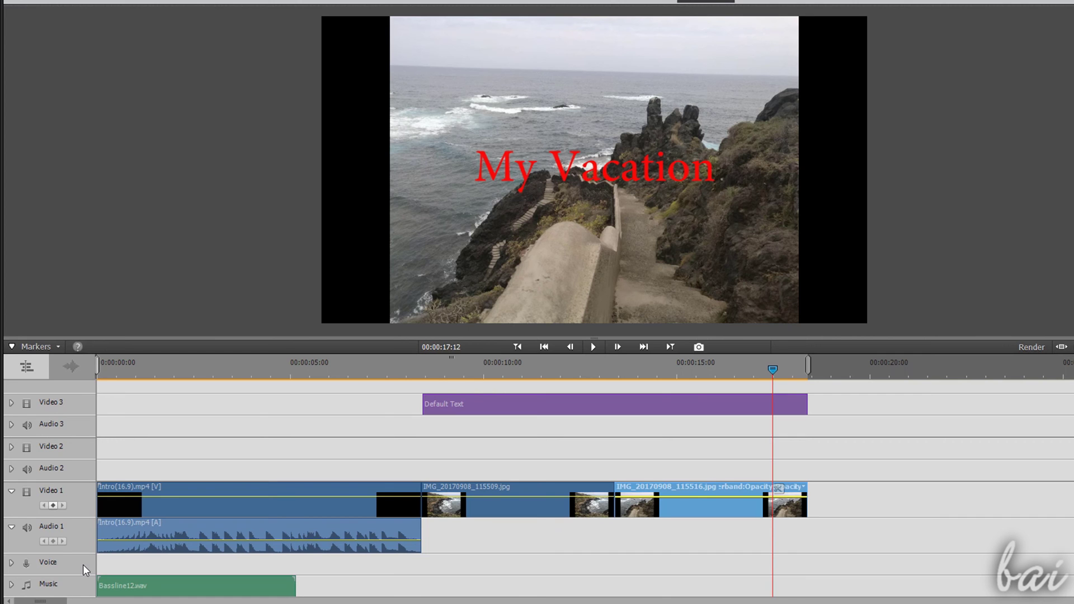
Add another audio track through the timeline's Add Tracks dialog.
{"action": "right_click", "coordinate": [179, 454]}
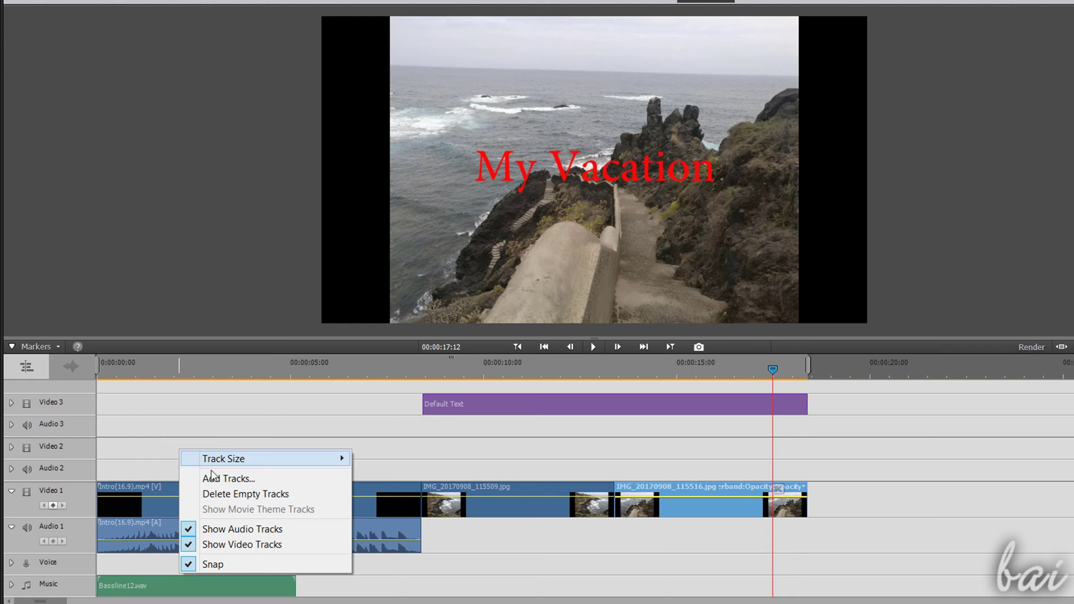
{"action": "left_click", "coordinate": [236, 480]}
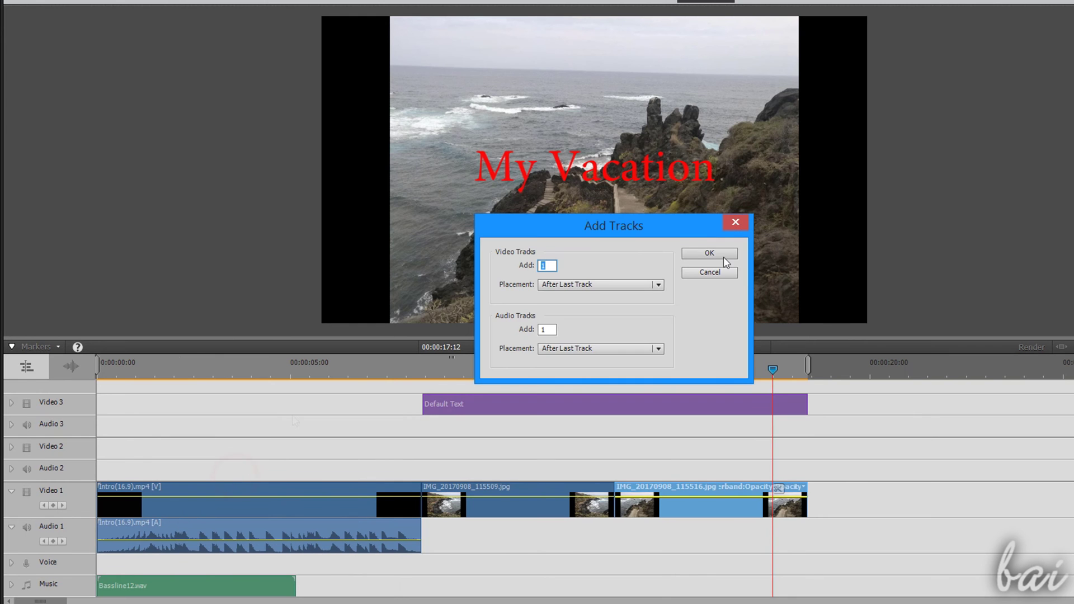
{"action": "left_click", "coordinate": [724, 257]}
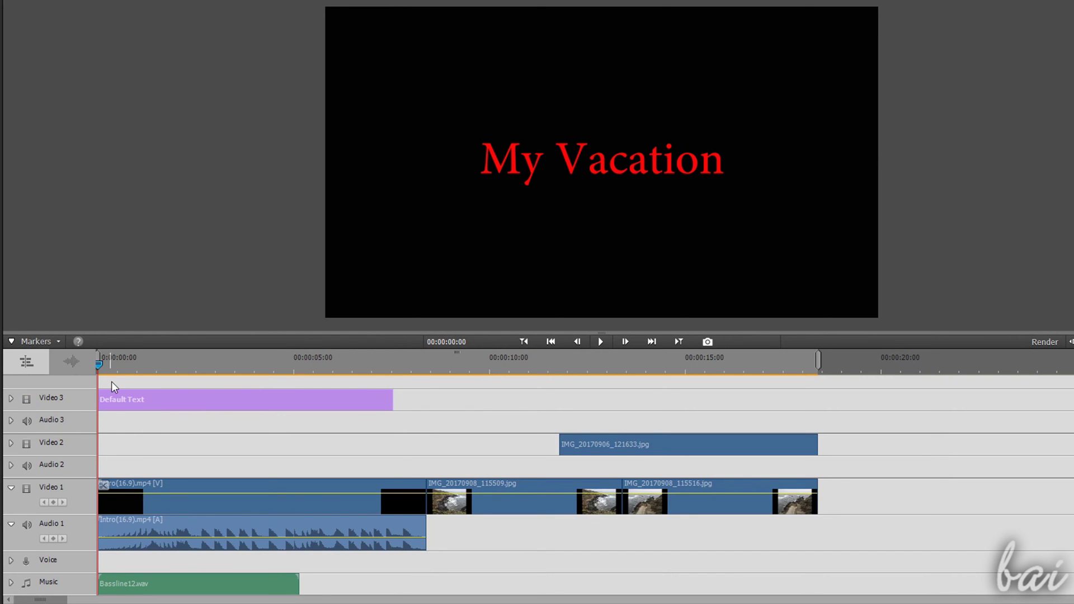
Move the My Vacation title onto Video 2 and scrub through the 4–16 second range.
{"action": "mouse_move", "coordinate": [99, 366]}
{"action": "left_mouse_down"}
{"action": "mouse_move", "coordinate": [504, 405]}
{"action": "mouse_move", "coordinate": [24, 384]}
{"action": "left_mouse_up"}
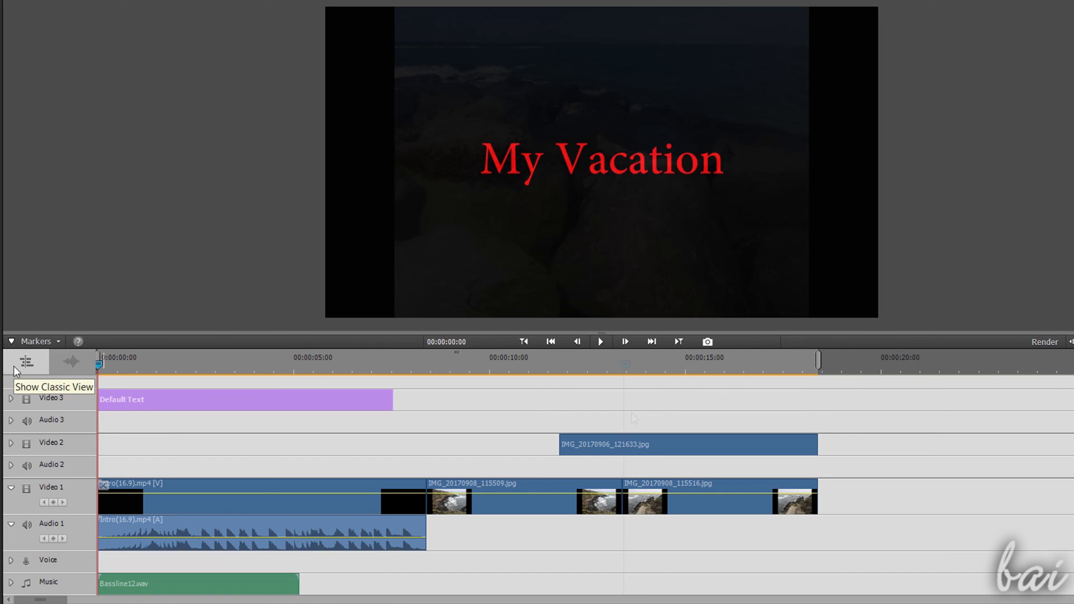
{"action": "mouse_move", "coordinate": [98, 366]}
{"action": "left_mouse_down"}
{"action": "mouse_move", "coordinate": [315, 396]}
{"action": "mouse_move", "coordinate": [739, 418]}
{"action": "left_mouse_up"}
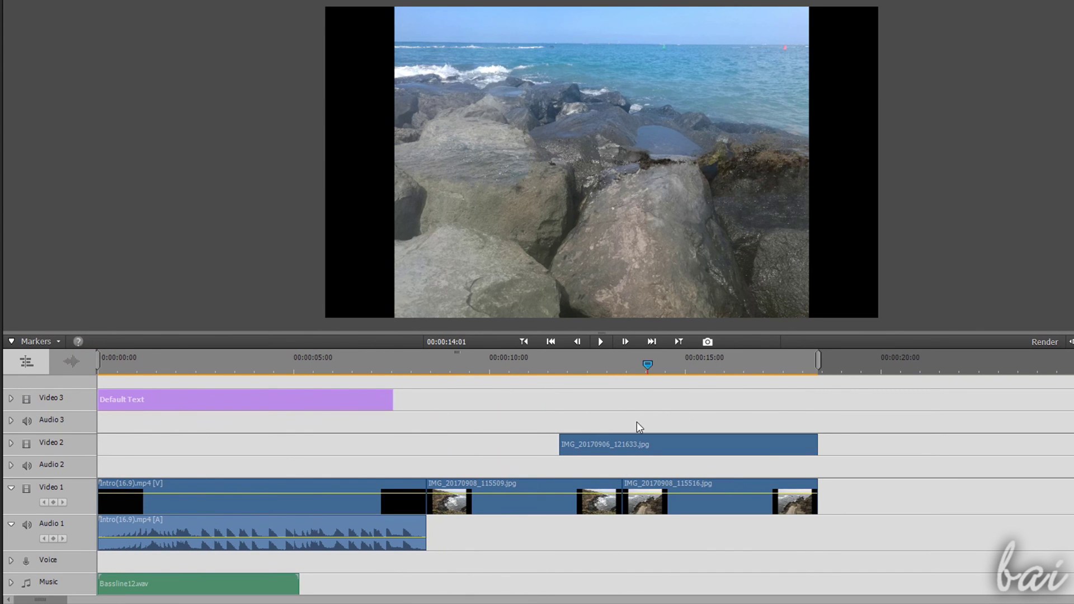
{"action": "mouse_move", "coordinate": [637, 426]}
{"action": "left_mouse_down"}
{"action": "mouse_move", "coordinate": [496, 429]}
{"action": "mouse_move", "coordinate": [691, 437]}
{"action": "mouse_move", "coordinate": [551, 446]}
{"action": "mouse_move", "coordinate": [637, 452]}
{"action": "mouse_move", "coordinate": [793, 445]}
{"action": "mouse_move", "coordinate": [528, 449]}
{"action": "mouse_move", "coordinate": [626, 449]}
{"action": "left_mouse_up"}
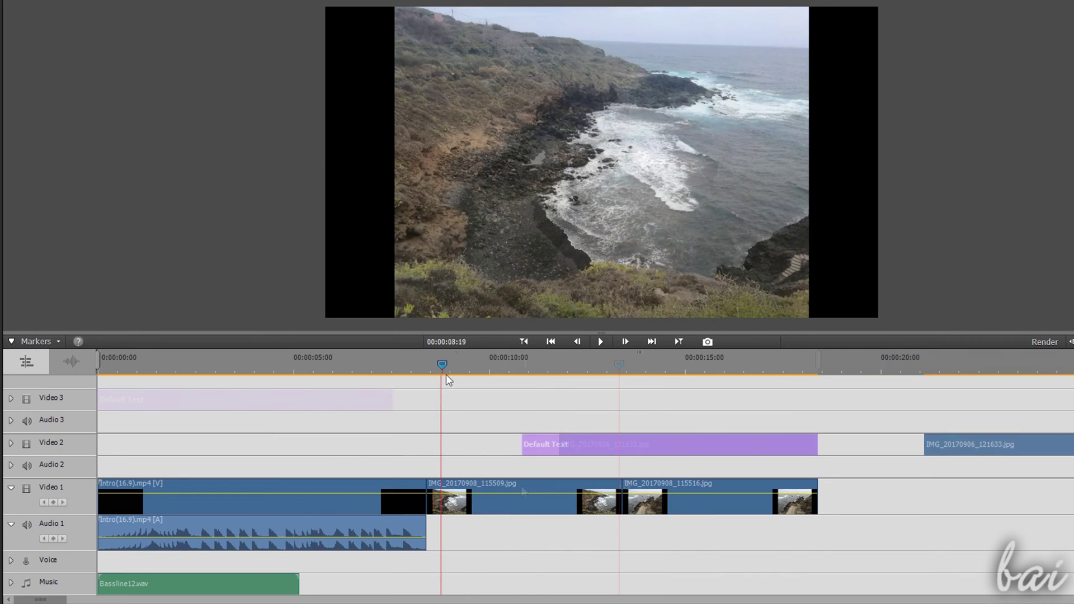
{"action": "left_click_drag", "start_coordinate": [446, 374], "coordinate": [548, 389]}
{"action": "mouse_move", "coordinate": [610, 407]}
{"action": "left_mouse_down"}
{"action": "mouse_move", "coordinate": [786, 415]}
{"action": "mouse_move", "coordinate": [679, 425]}
{"action": "mouse_move", "coordinate": [487, 419]}
{"action": "mouse_move", "coordinate": [688, 422]}
{"action": "mouse_move", "coordinate": [513, 415]}
{"action": "mouse_move", "coordinate": [543, 417]}
{"action": "left_mouse_up"}
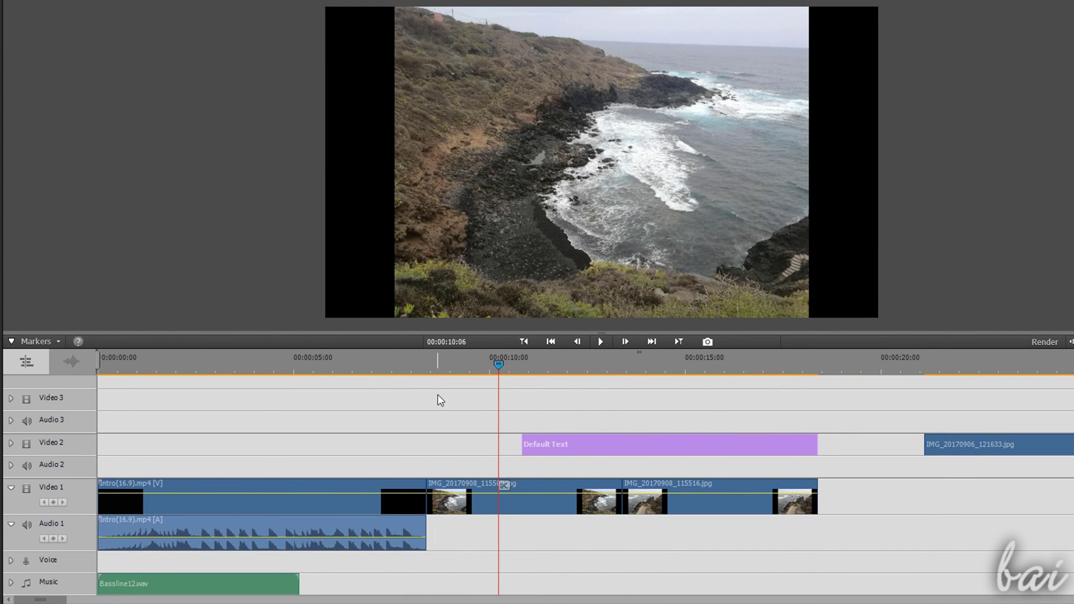
Toggle the Video 2 title's visibility over the stairway photo, leaving it shown.
{"action": "left_click_drag", "start_coordinate": [527, 369], "coordinate": [632, 370]}
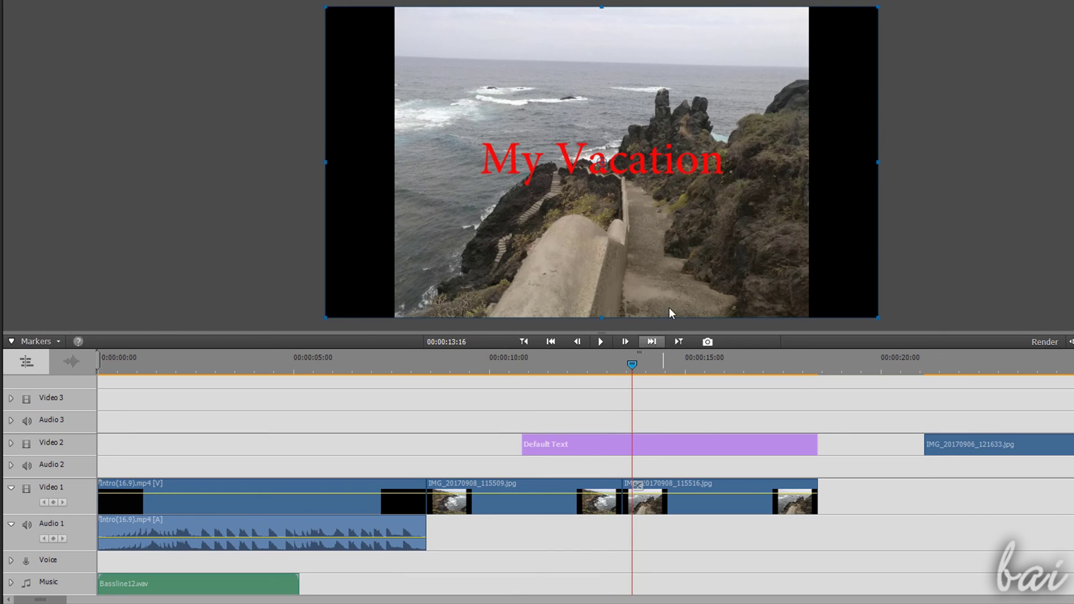
{"action": "left_click", "coordinate": [22, 445]}
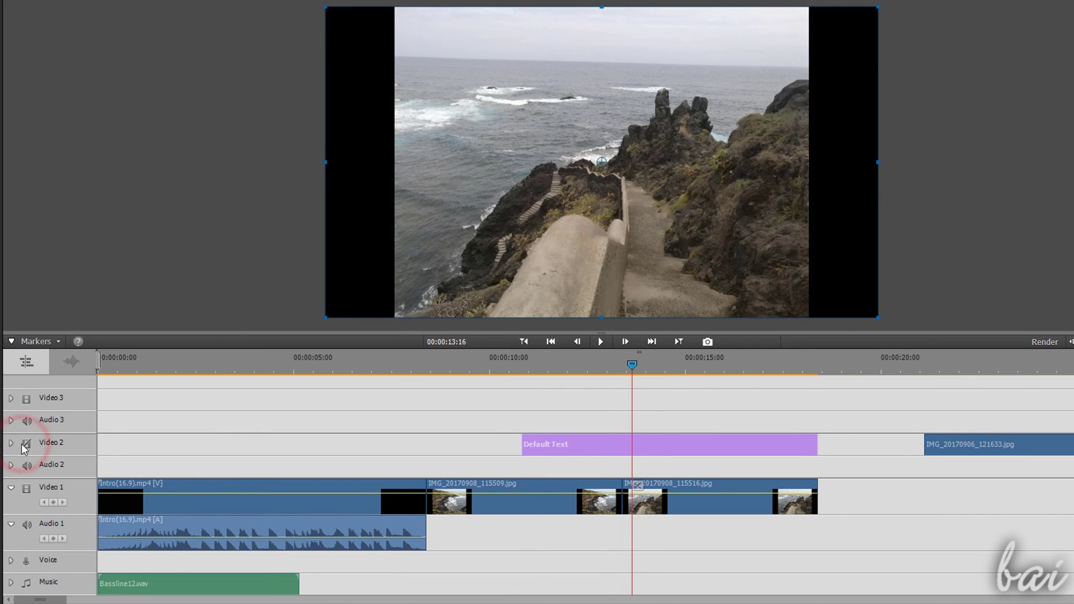
{"action": "left_click", "coordinate": [23, 446]}
{"action": "left_click", "coordinate": [23, 447]}
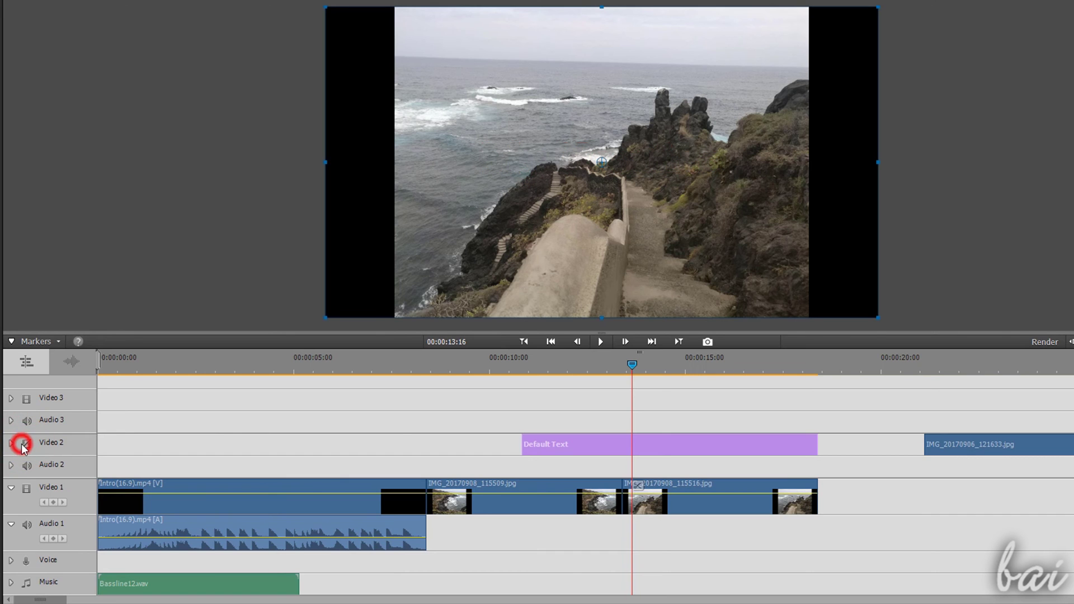
{"action": "left_click", "coordinate": [23, 446]}
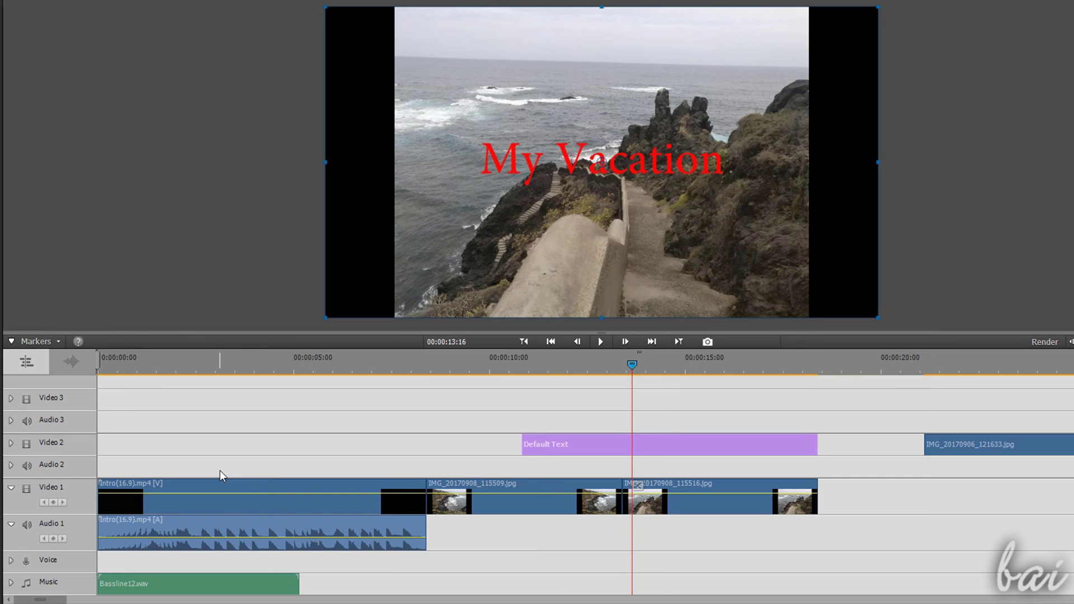
Mute the Intro clip's Audio 1 track and play back the intro.
{"action": "left_click", "coordinate": [159, 495]}
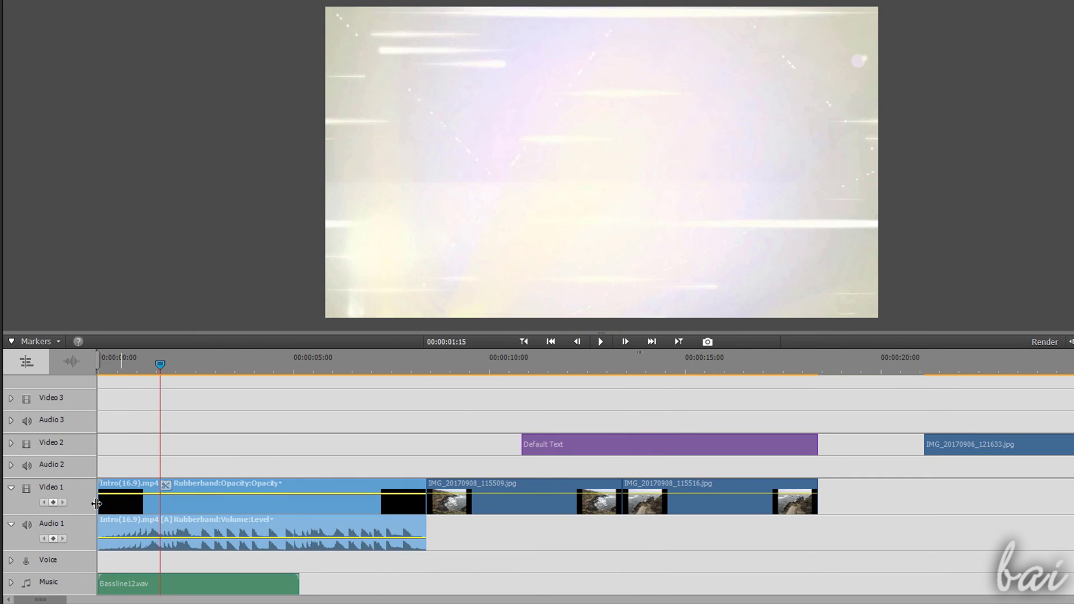
{"action": "left_click", "coordinate": [25, 526]}
{"action": "left_click", "coordinate": [597, 342]}
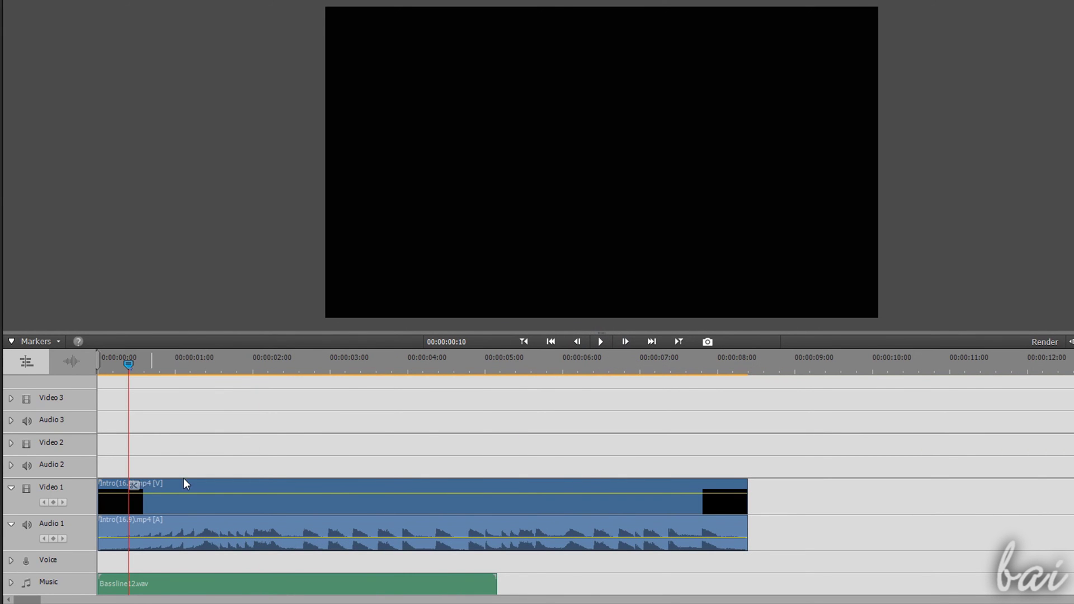
Move the Intro clip later, then bring it back near the timeline start.
{"action": "left_click", "coordinate": [294, 360]}
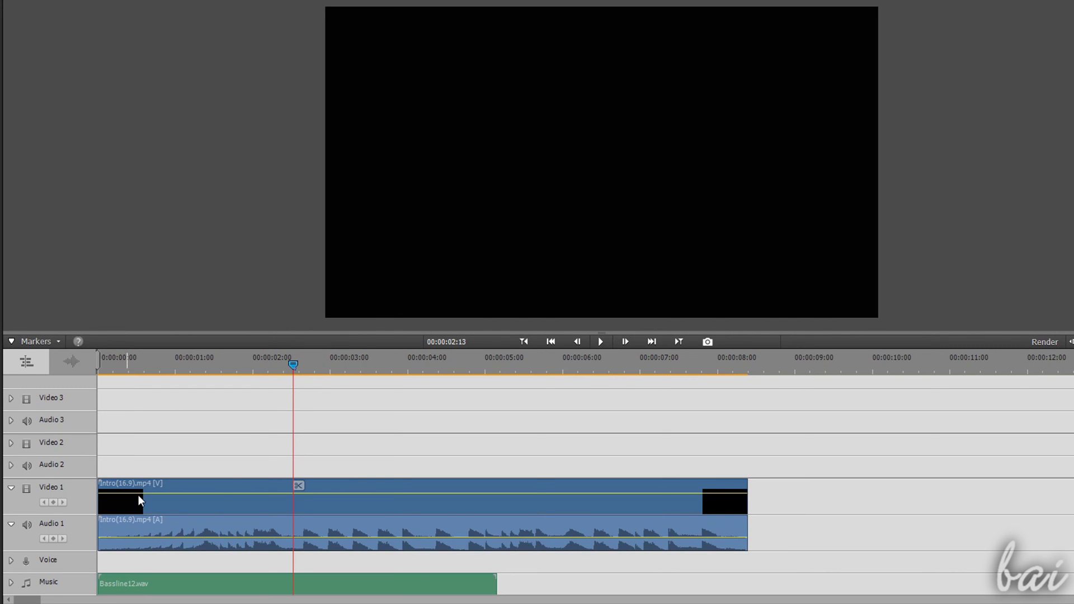
{"action": "left_click", "coordinate": [240, 489]}
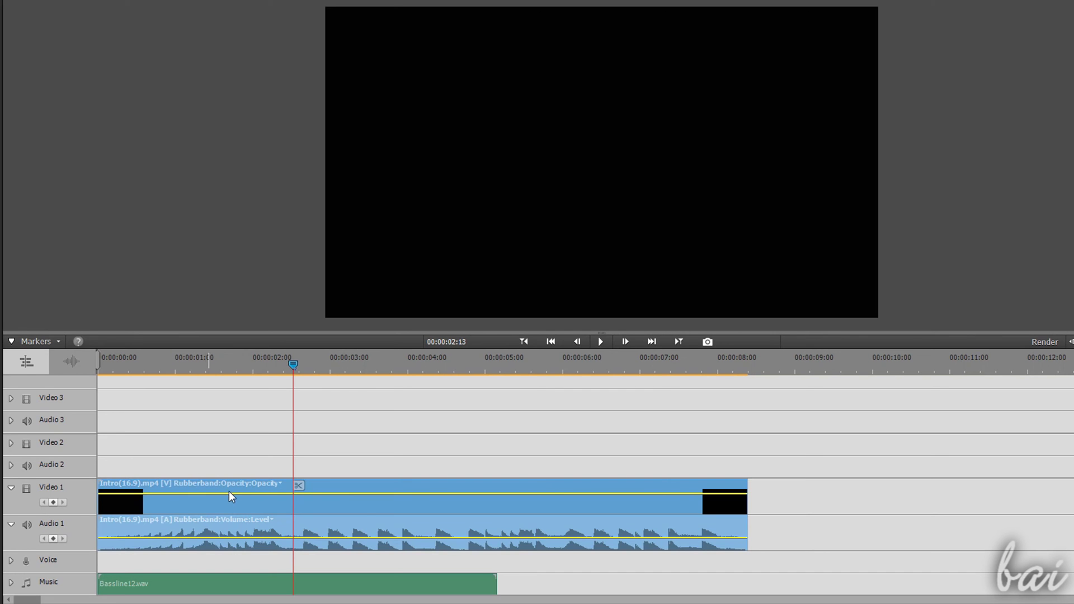
{"action": "left_click_drag", "start_coordinate": [230, 507], "coordinate": [589, 523]}
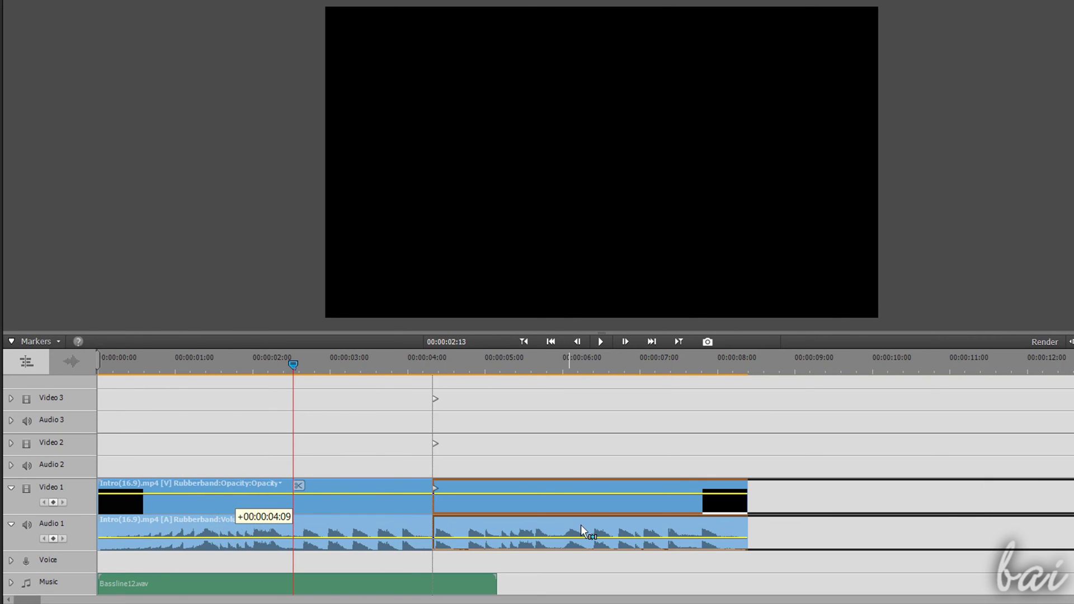
{"action": "mouse_move", "coordinate": [700, 506]}
{"action": "left_mouse_down"}
{"action": "mouse_move", "coordinate": [358, 511]}
{"action": "mouse_move", "coordinate": [822, 498]}
{"action": "mouse_move", "coordinate": [463, 502]}
{"action": "left_mouse_up"}
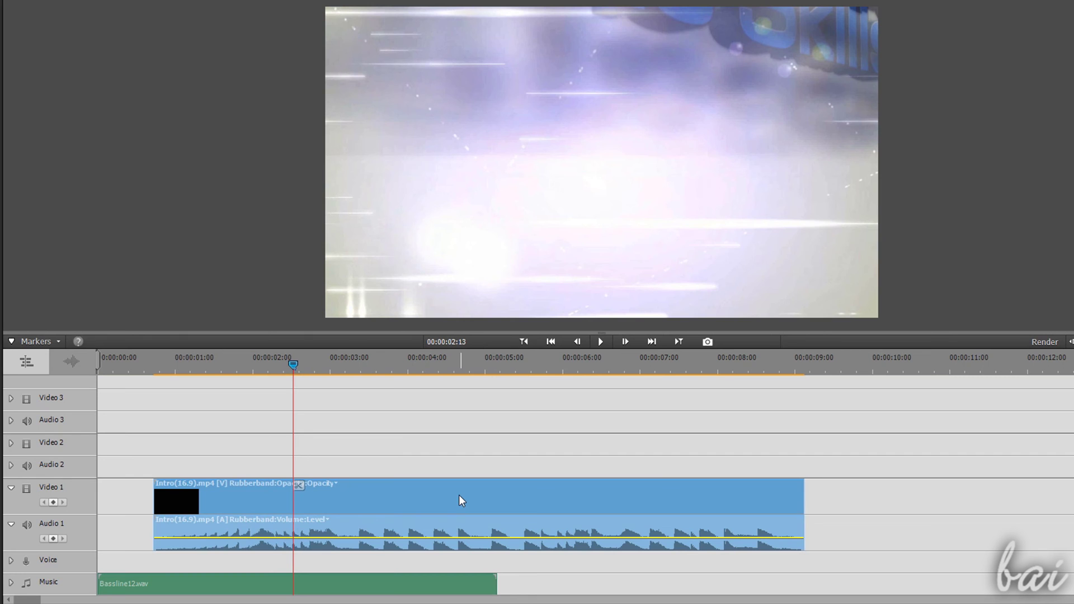
Unlink the Intro audio from its video, slide it later, then undo to realign.
{"action": "left_click", "coordinate": [461, 508]}
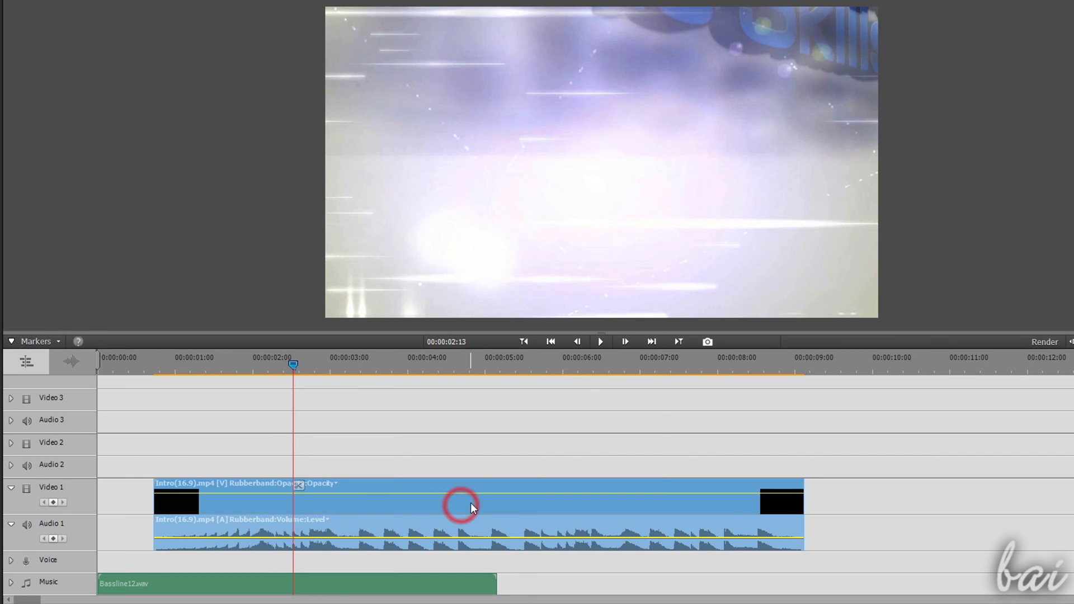
{"action": "right_click", "coordinate": [471, 507]}
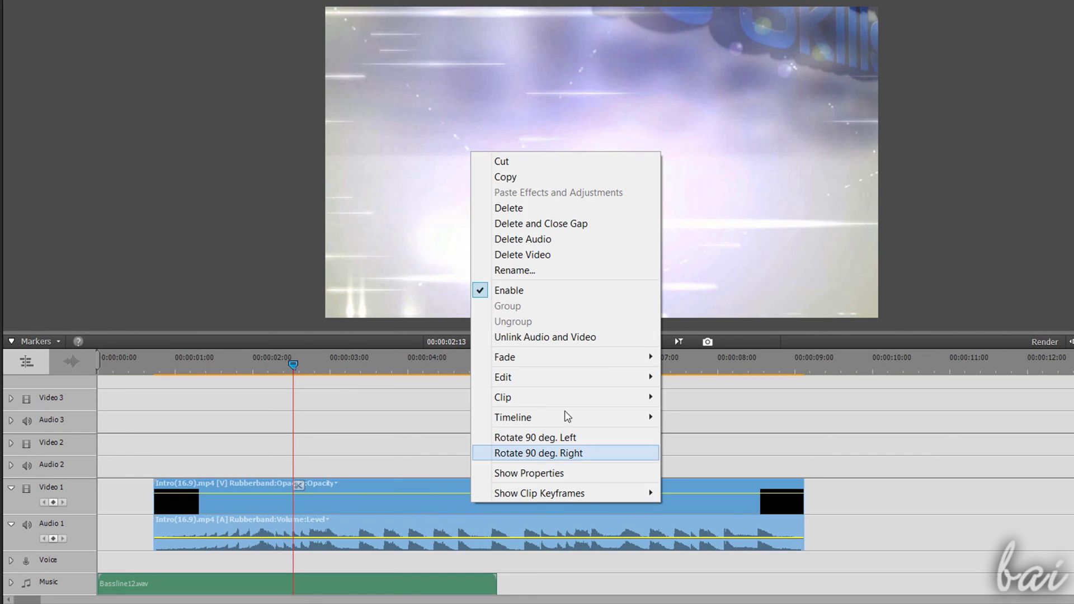
{"action": "left_click", "coordinate": [588, 337]}
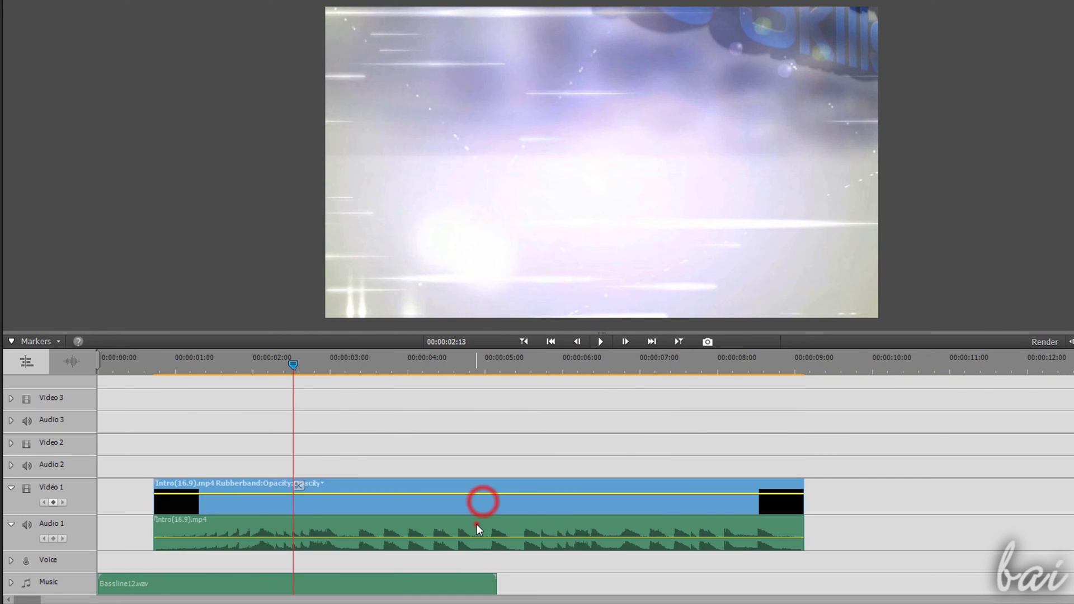
{"action": "left_click_drag", "start_coordinate": [477, 527], "coordinate": [669, 527]}
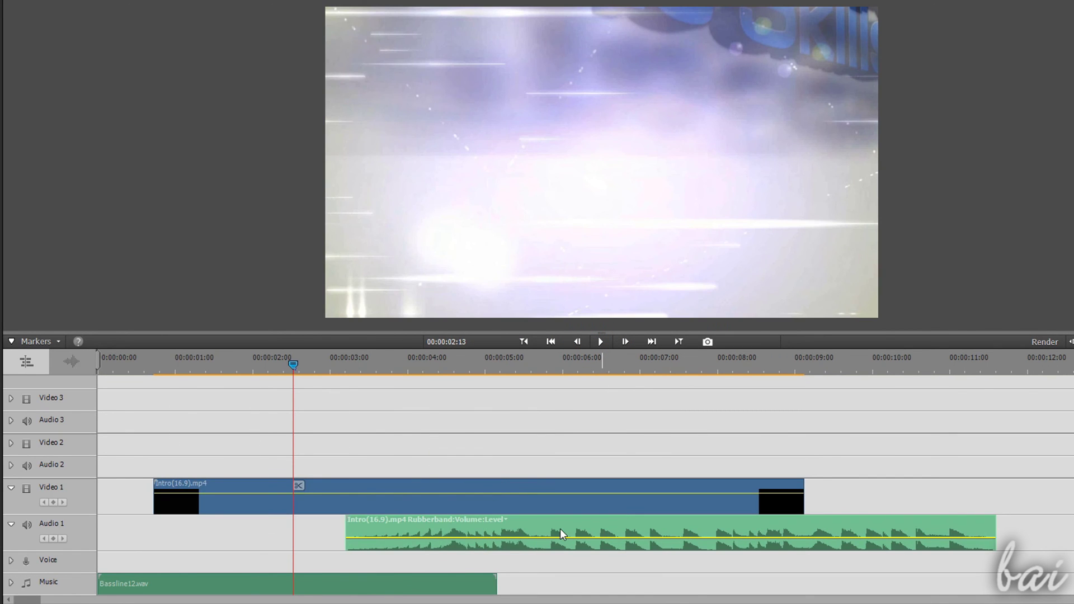
{"action": "key", "text": "ctrl+z"}
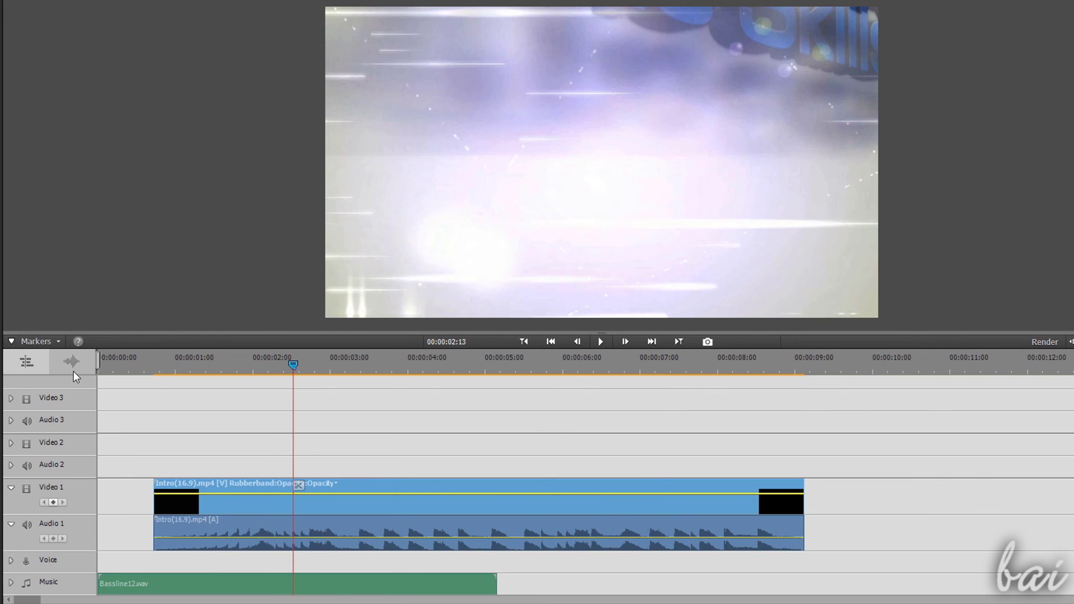
Show the audio view and open the Add Narration recorder on Audio 2.
{"action": "left_click", "coordinate": [71, 365]}
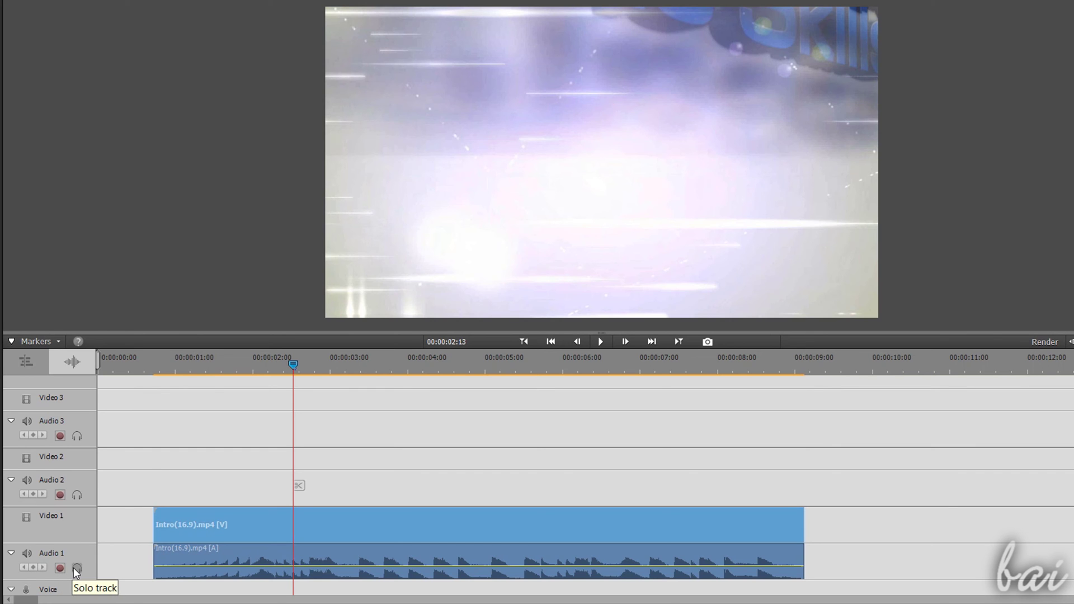
{"action": "left_click", "coordinate": [59, 496]}
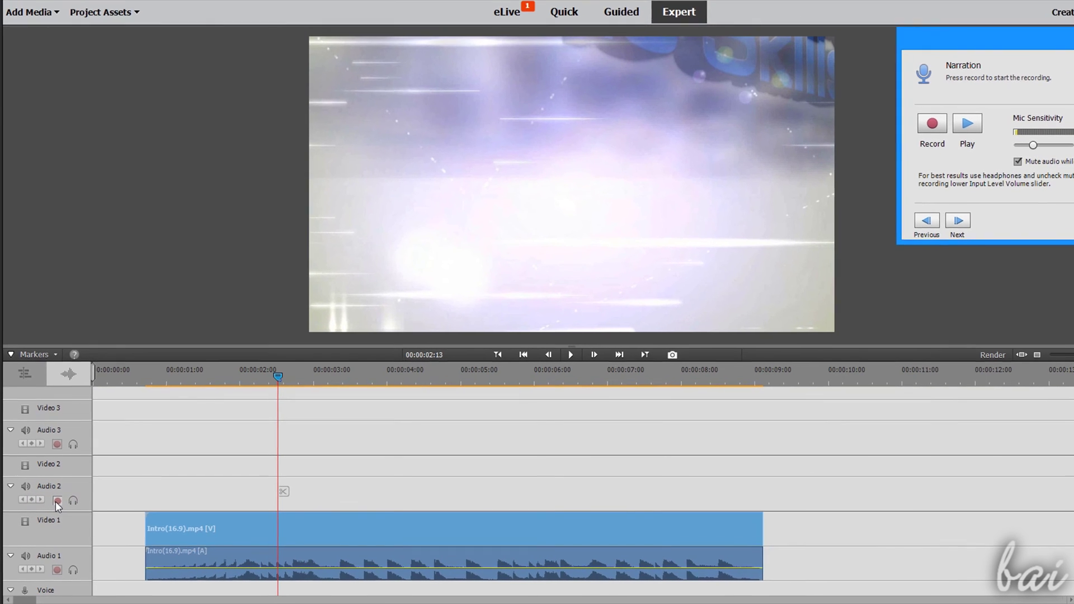
Bring the Narration panel into view, select the Realtek microphone and mute project audio.
{"action": "left_click_drag", "start_coordinate": [997, 45], "coordinate": [666, 140]}
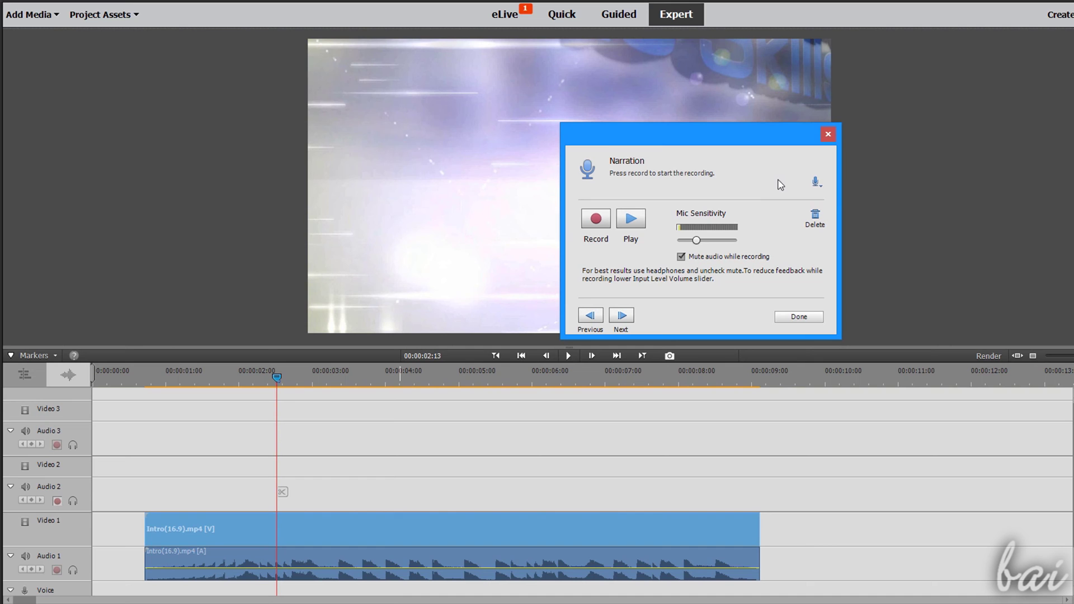
{"action": "left_click", "coordinate": [818, 184]}
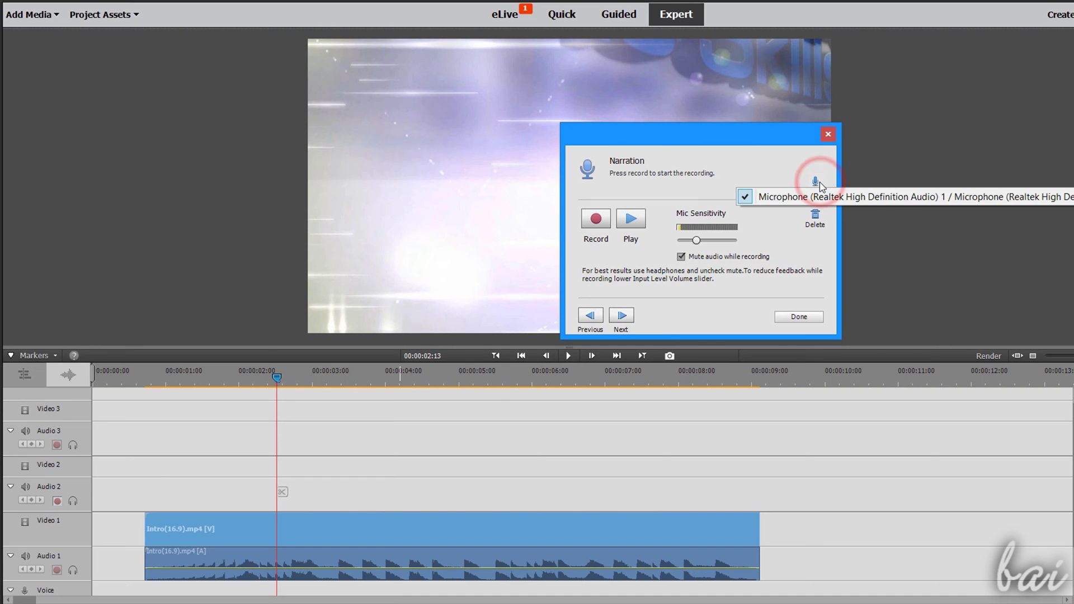
{"action": "left_click", "coordinate": [826, 197]}
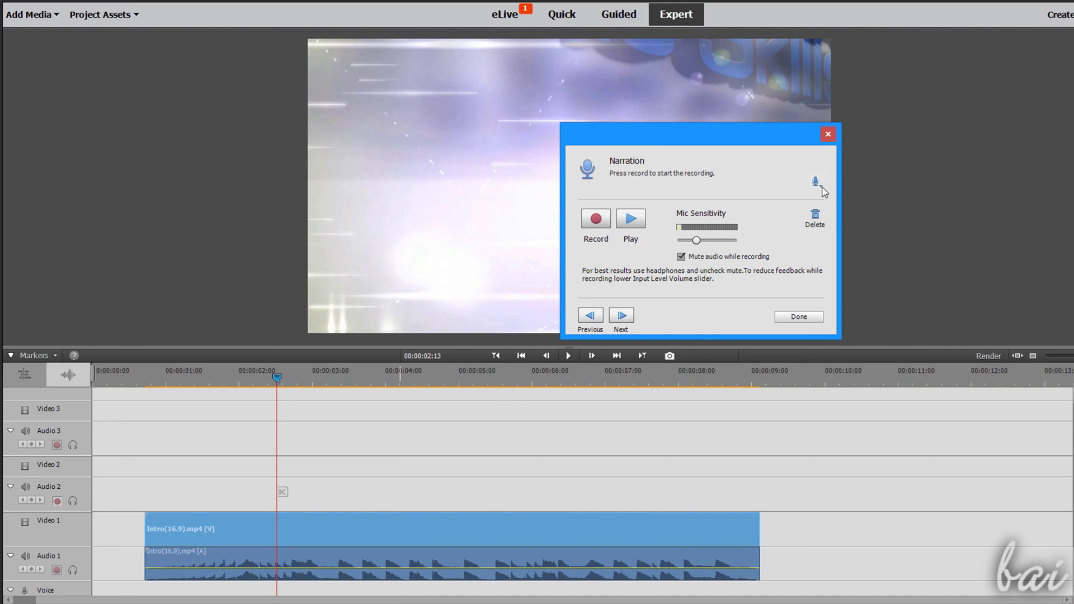
{"action": "left_click", "coordinate": [683, 257]}
Record a short narration, close the recorder panels and play the project from the start.
{"action": "left_click", "coordinate": [596, 220]}
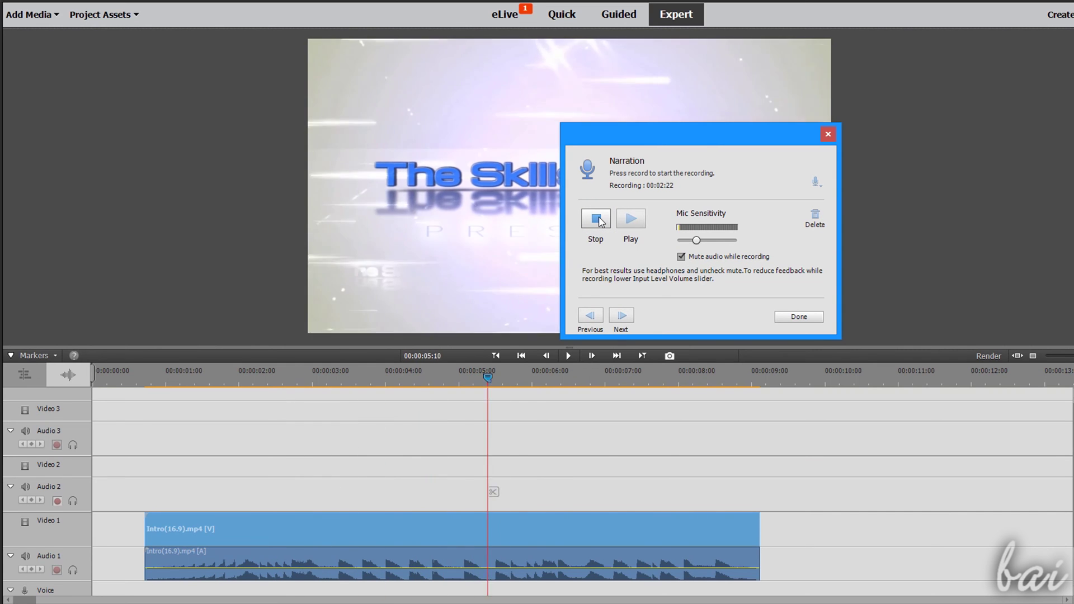
{"action": "left_click", "coordinate": [600, 220]}
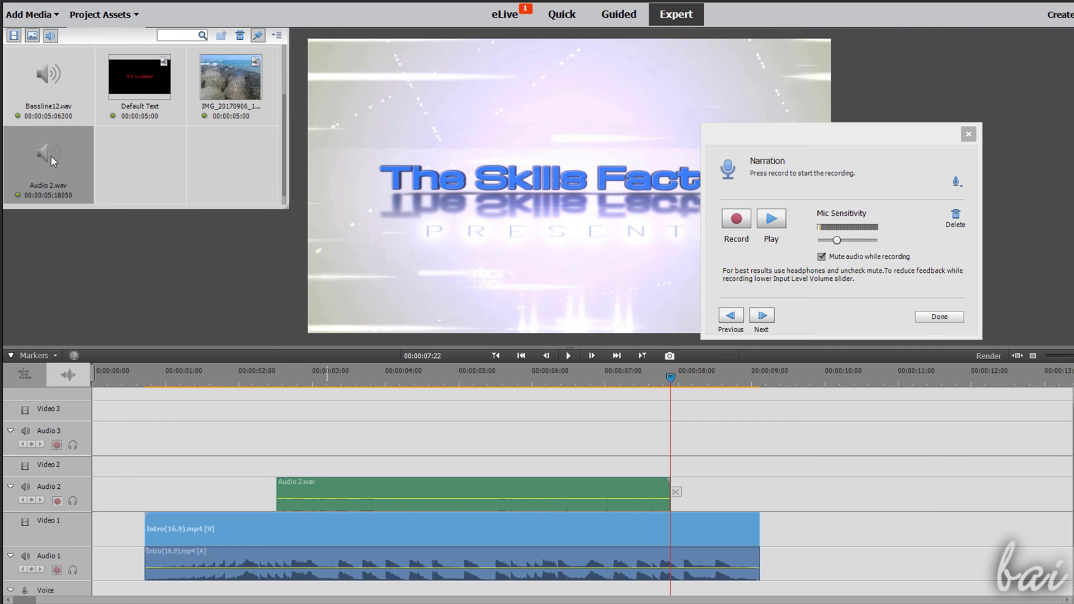
{"action": "left_click", "coordinate": [117, 16]}
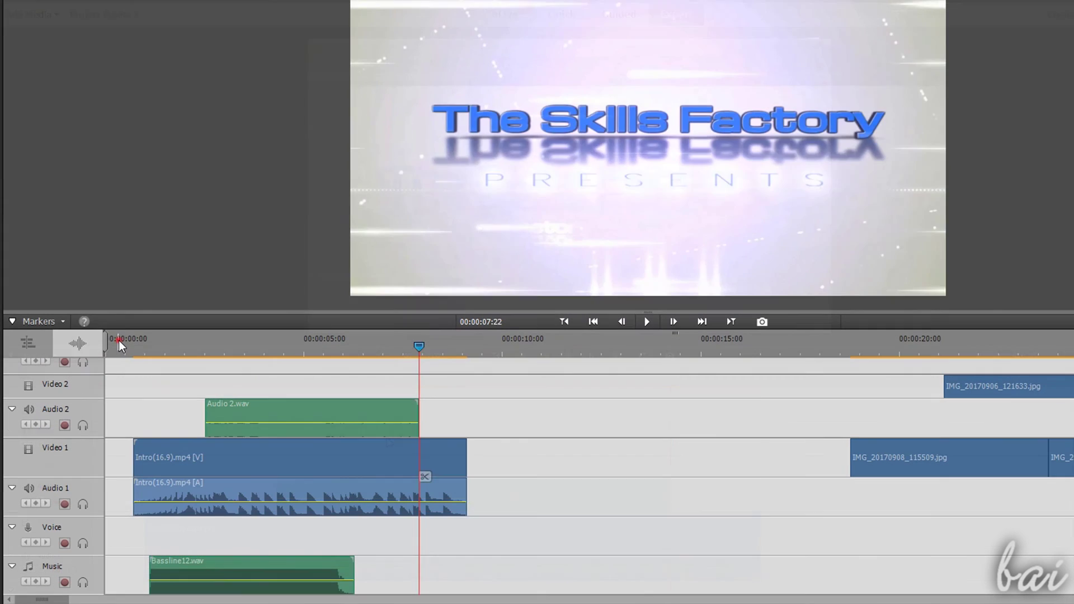
{"action": "left_click", "coordinate": [119, 345]}
Solo the Intro audio on Audio 1, then play and stop the timeline.
{"action": "left_click", "coordinate": [647, 321]}
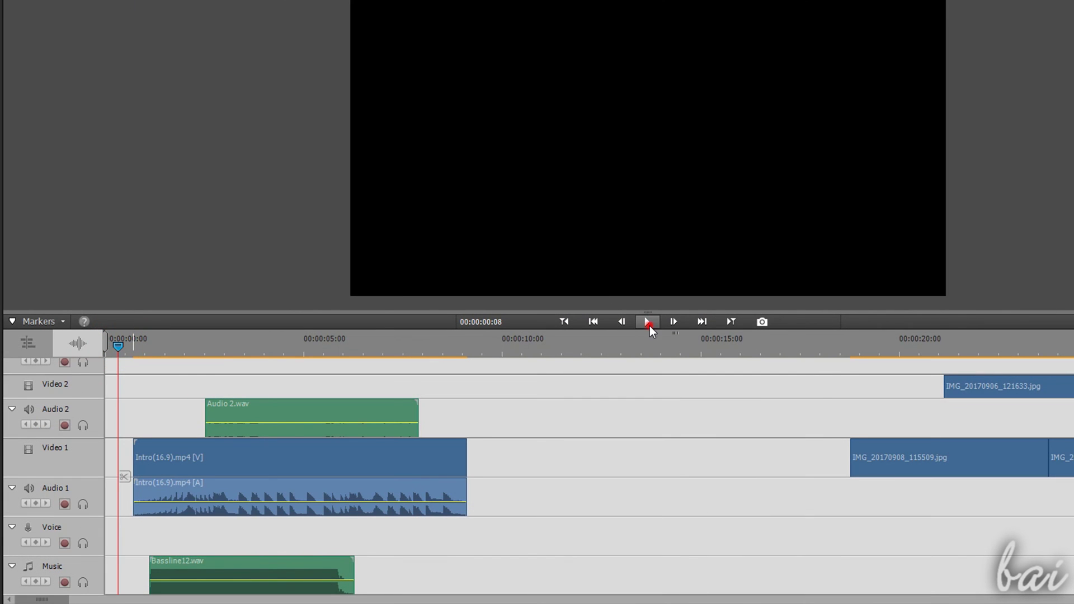
{"action": "left_click", "coordinate": [82, 507]}
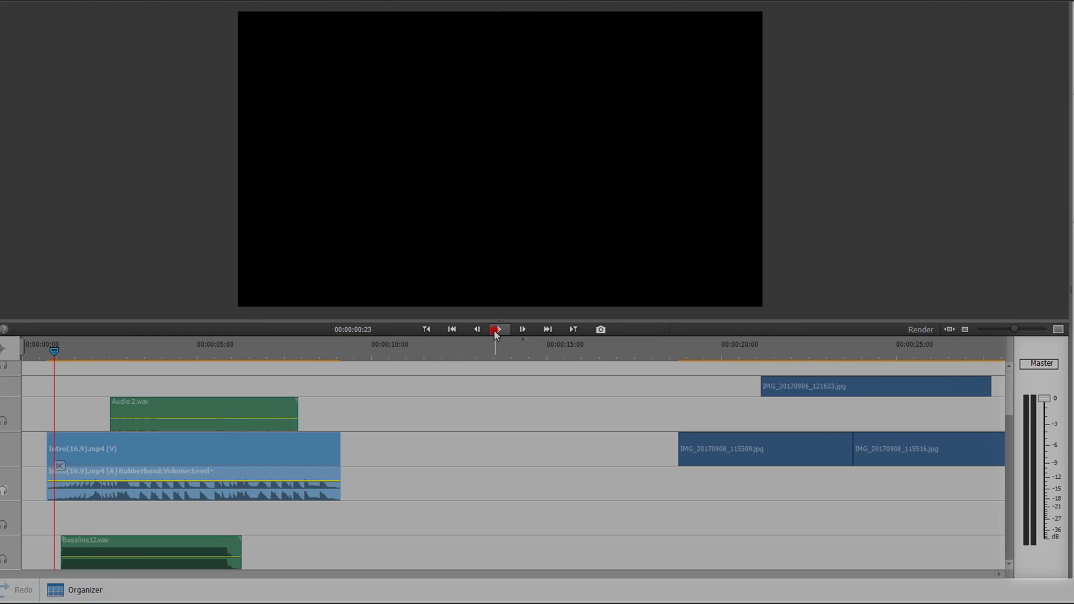
{"action": "left_click", "coordinate": [497, 329]}
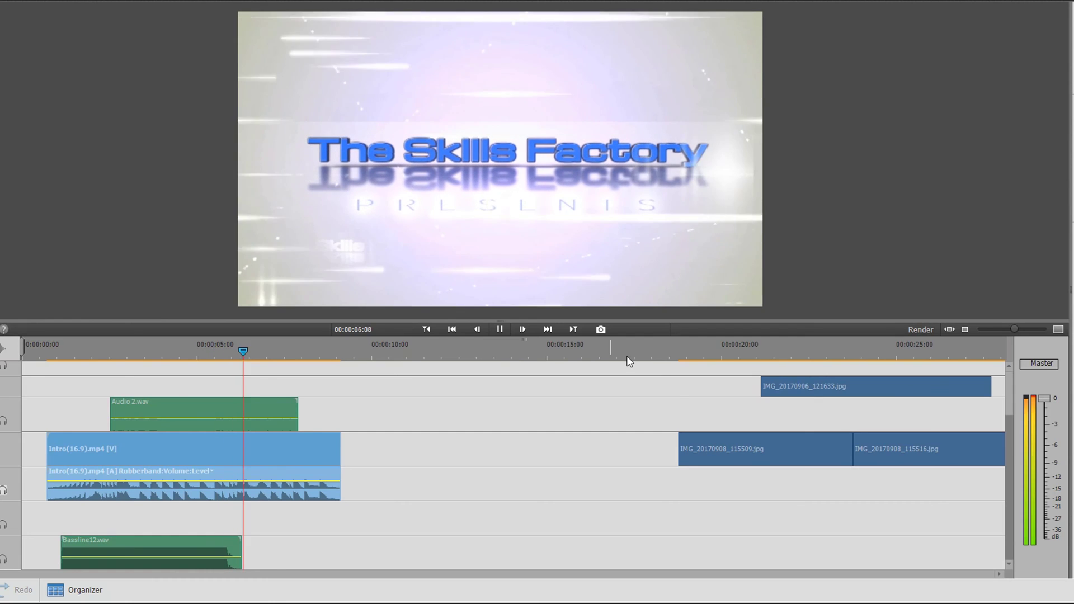
{"action": "left_click", "coordinate": [499, 329]}
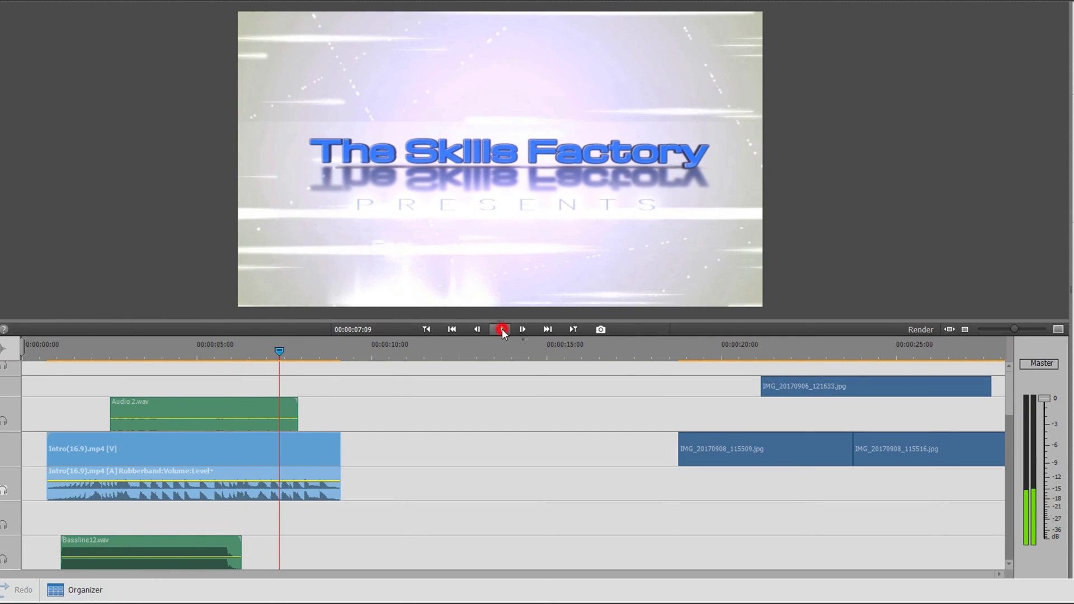
Lower the Master fader to about -6 dB at four seconds and replay.
{"action": "left_click", "coordinate": [158, 356]}
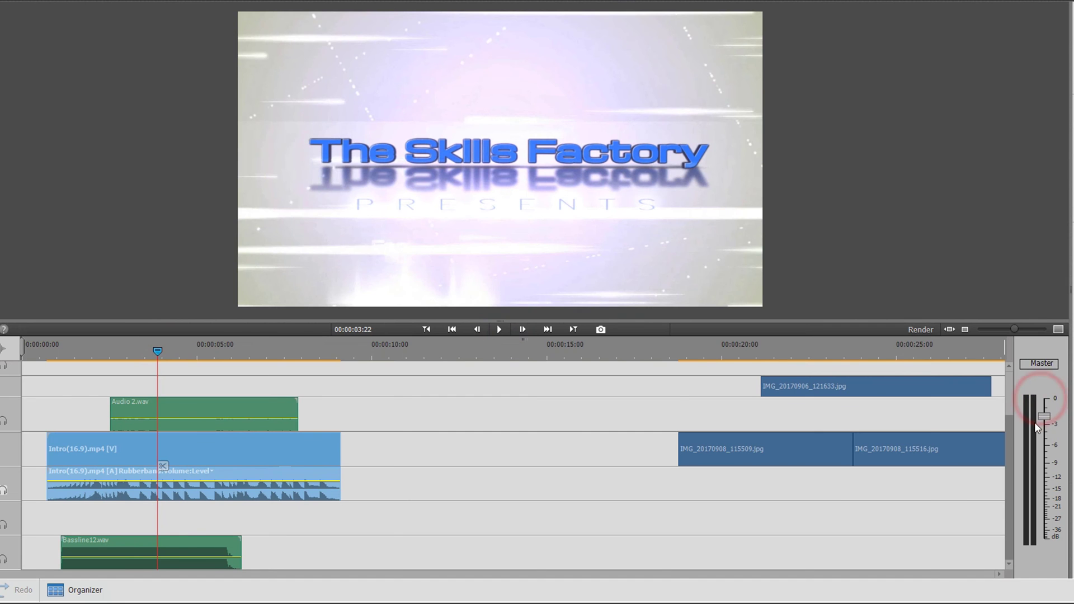
{"action": "left_click_drag", "start_coordinate": [1042, 399], "coordinate": [1041, 448]}
{"action": "left_click", "coordinate": [60, 347]}
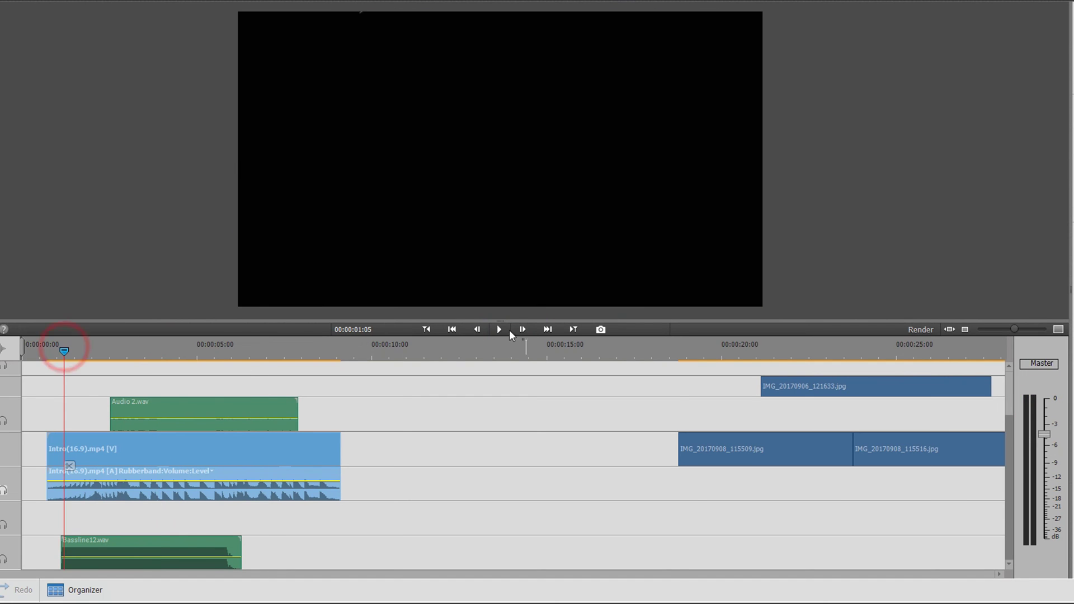
{"action": "left_click", "coordinate": [499, 329]}
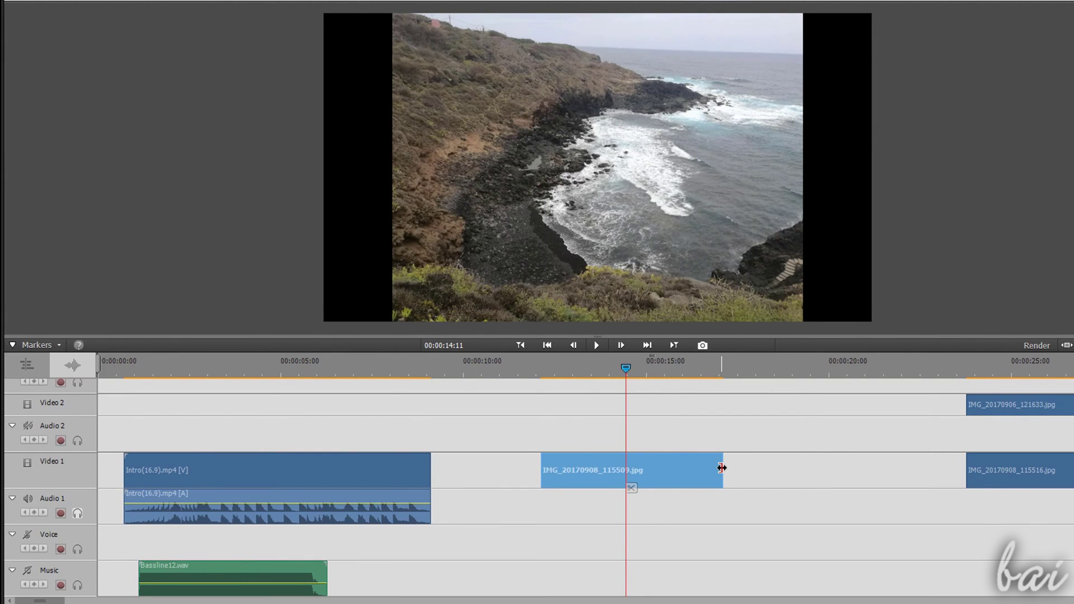
Trim the IMG_20170908_115509 photo slightly and move it later on Video 1.
{"action": "left_click_drag", "start_coordinate": [722, 467], "coordinate": [762, 470]}
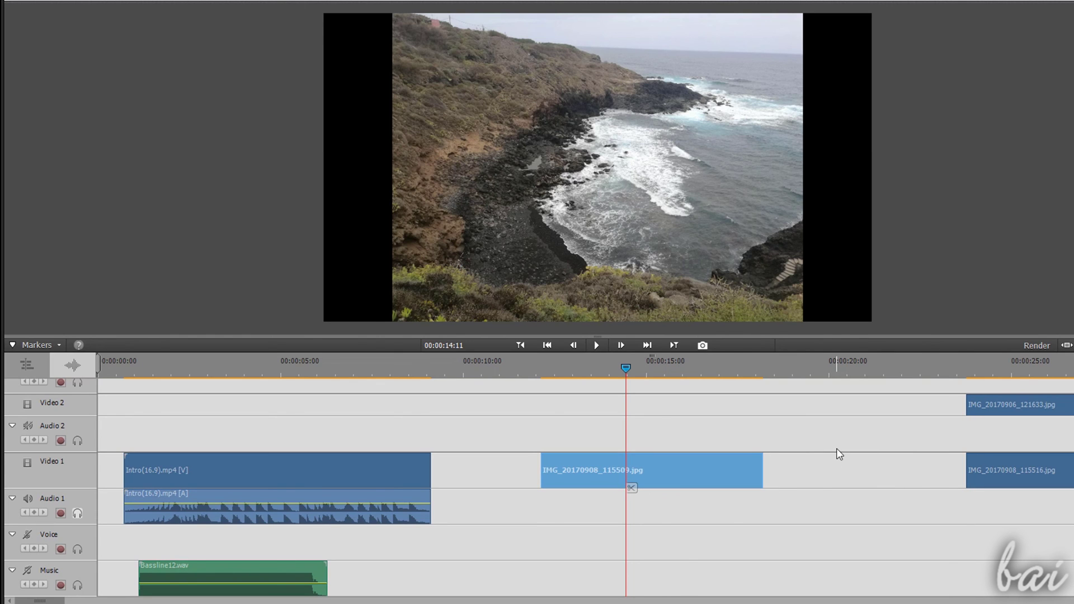
{"action": "left_click_drag", "start_coordinate": [581, 478], "coordinate": [726, 478]}
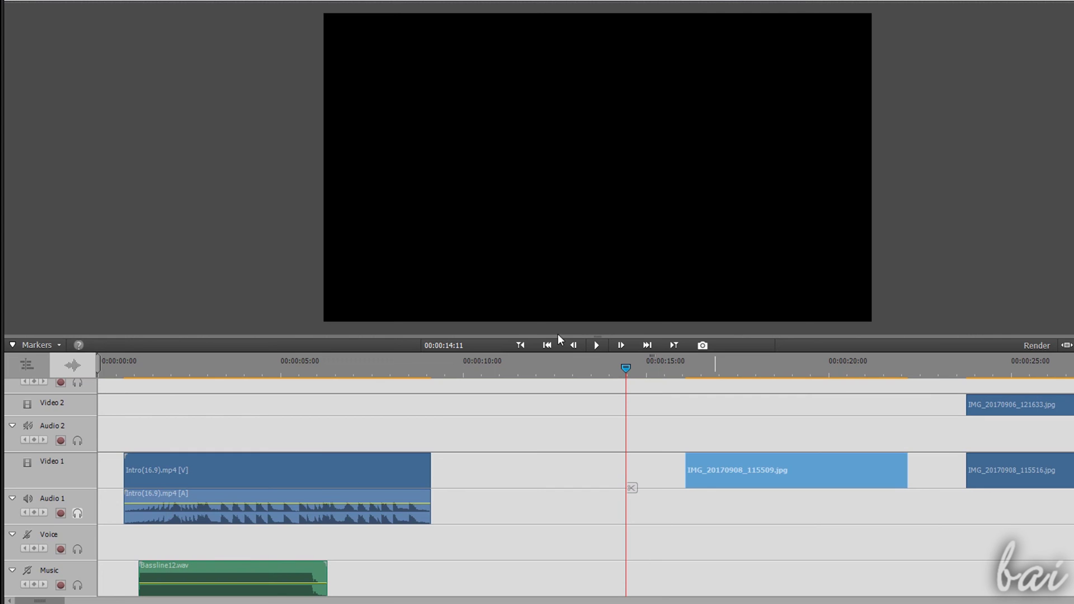
{"action": "left_click", "coordinate": [331, 470]}
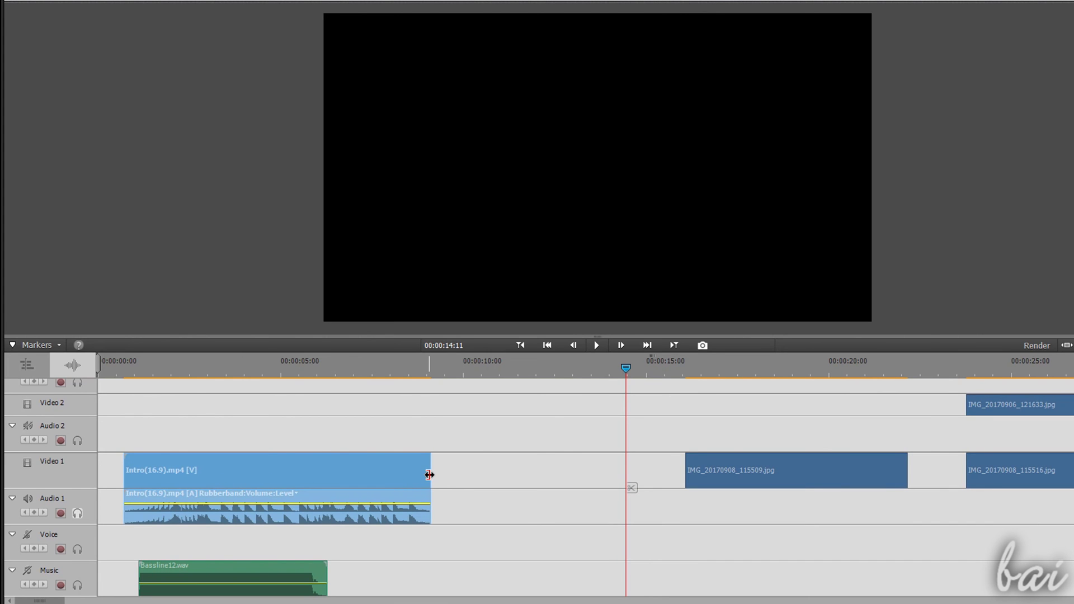
Preview a shortened Intro clip, undo that trim, and extend the Intro clip's end.
{"action": "left_click_drag", "start_coordinate": [430, 474], "coordinate": [258, 473]}
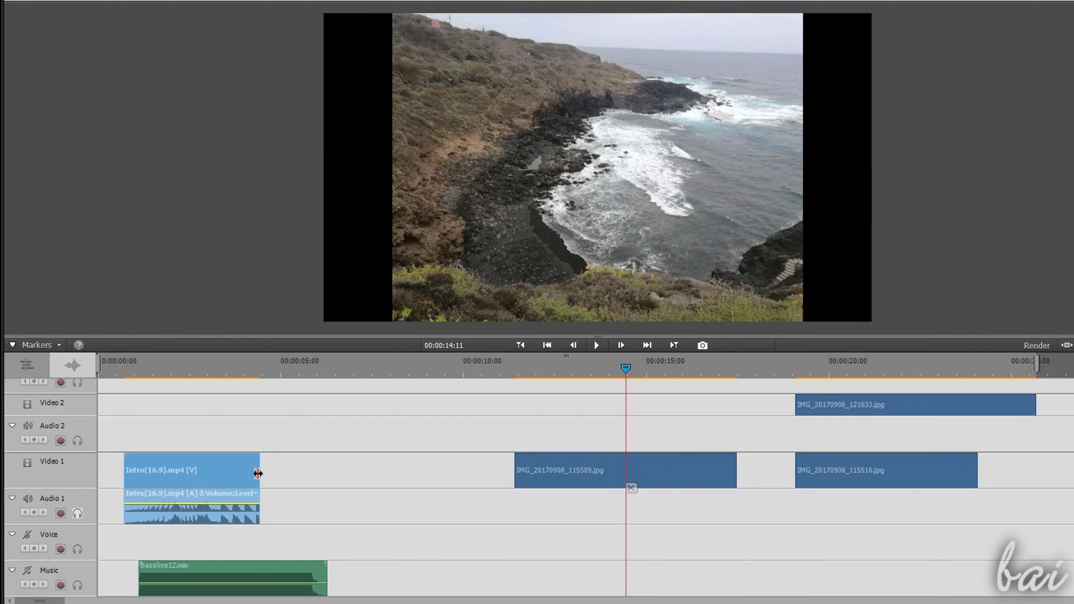
{"action": "left_click", "coordinate": [187, 363]}
{"action": "left_click", "coordinate": [596, 345]}
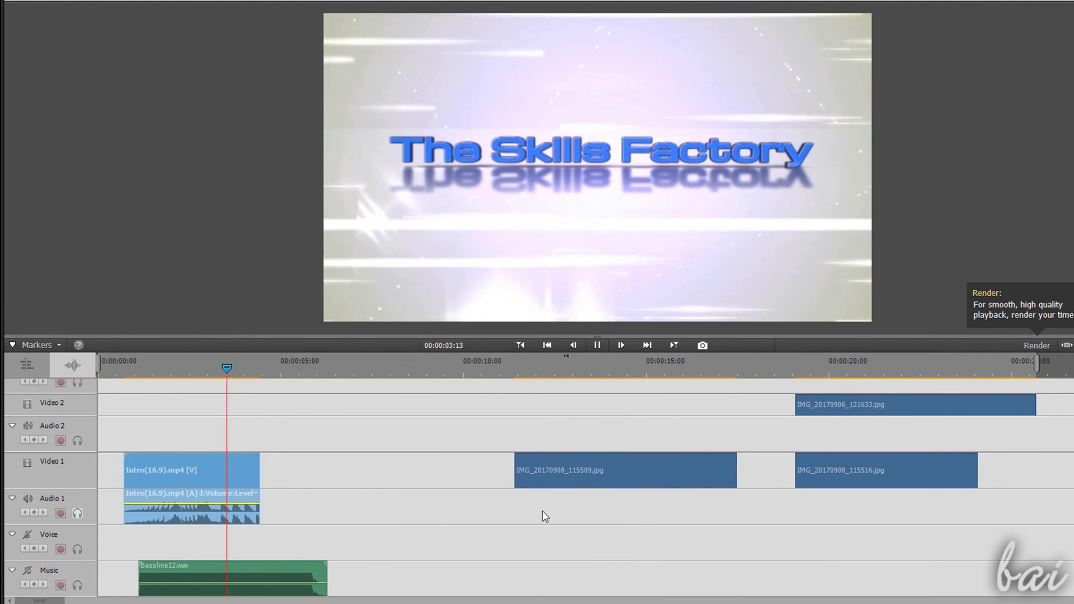
{"action": "key", "text": "ctrl+z"}
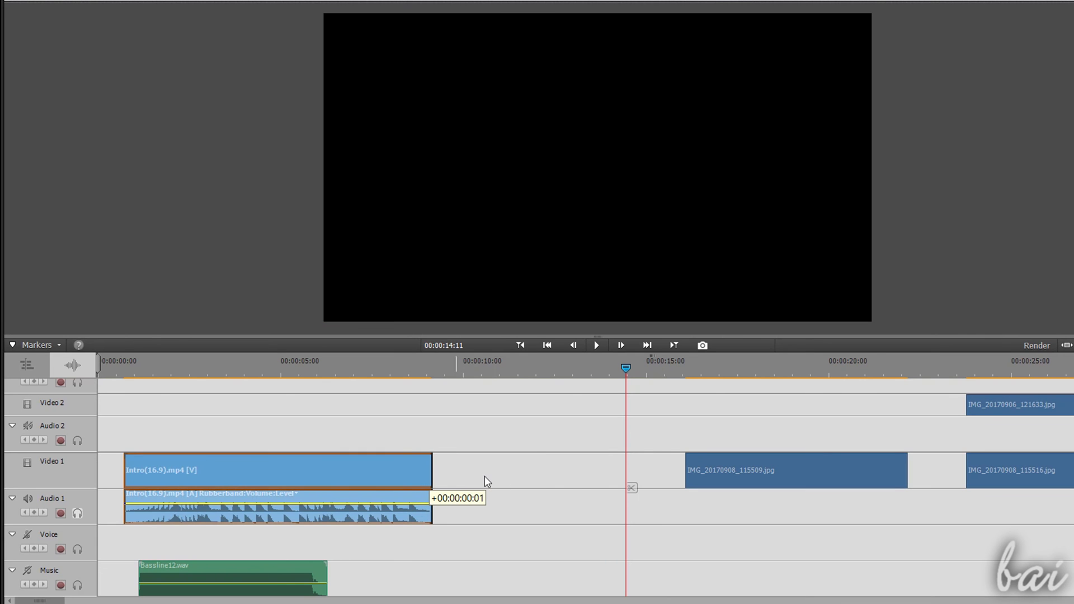
{"action": "left_click_drag", "start_coordinate": [423, 477], "coordinate": [531, 479]}
{"action": "key", "text": "Page_Up"}
{"action": "key", "text": "Page_Up"}
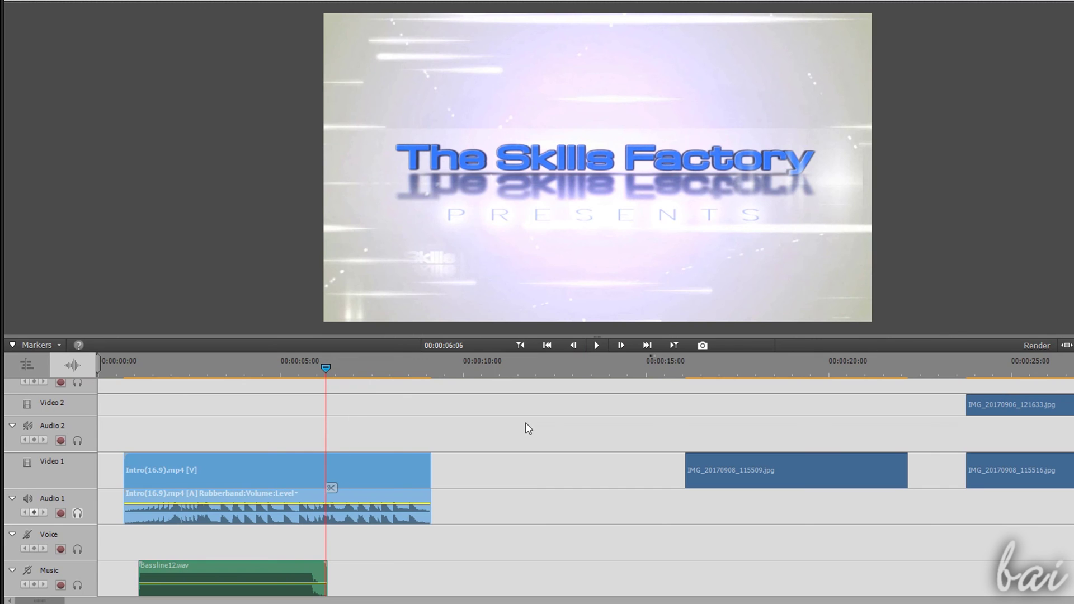
Try a 215.9% Time Stretch speed on the Intro clip and play it from the start.
{"action": "right_click", "coordinate": [353, 472]}
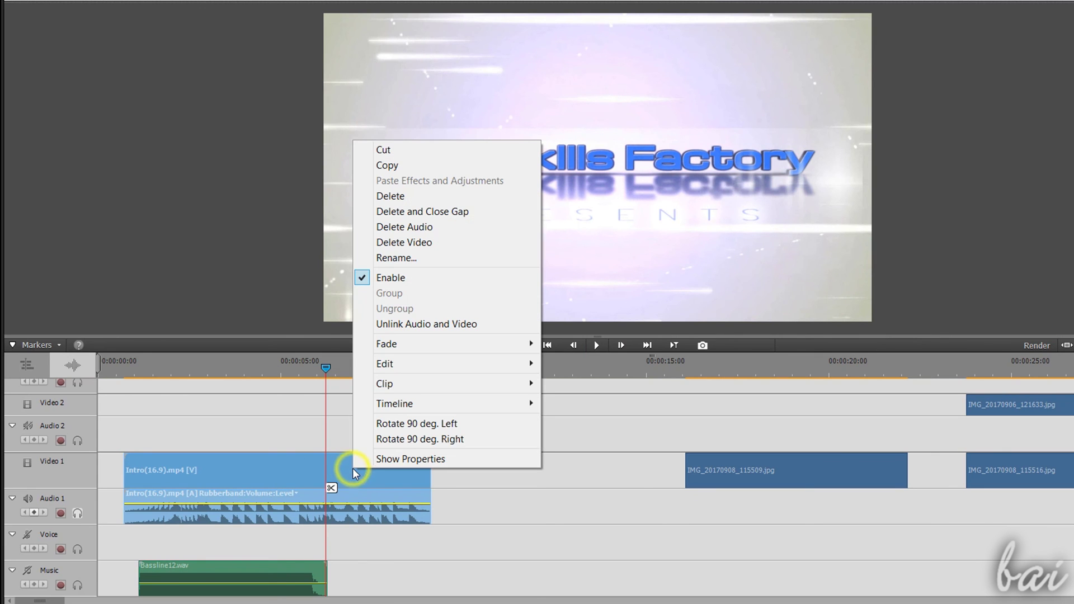
{"action": "mouse_move", "coordinate": [447, 383]}
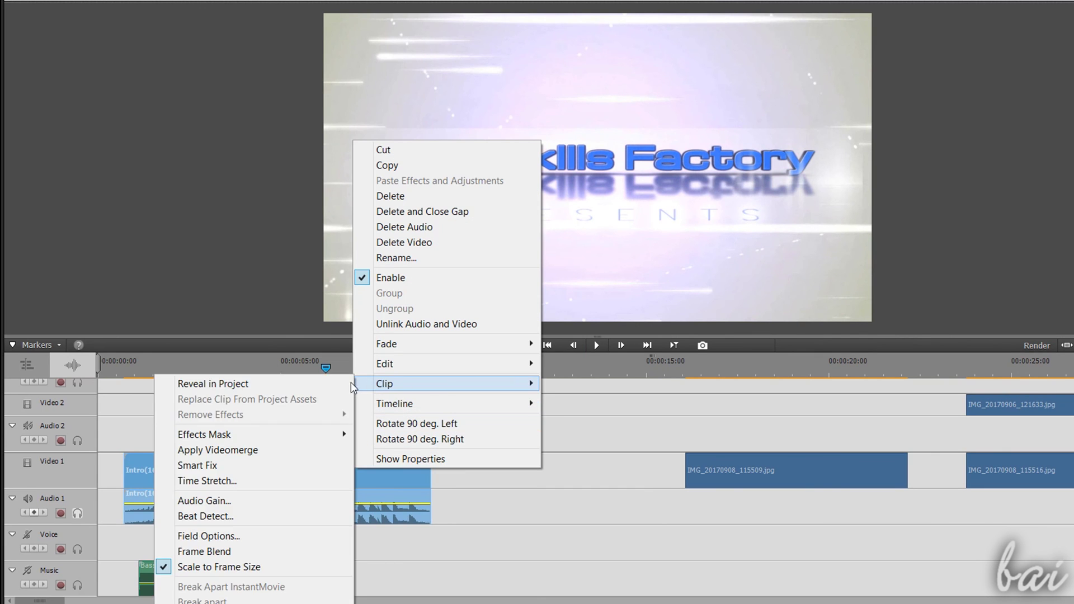
{"action": "left_click", "coordinate": [275, 482]}
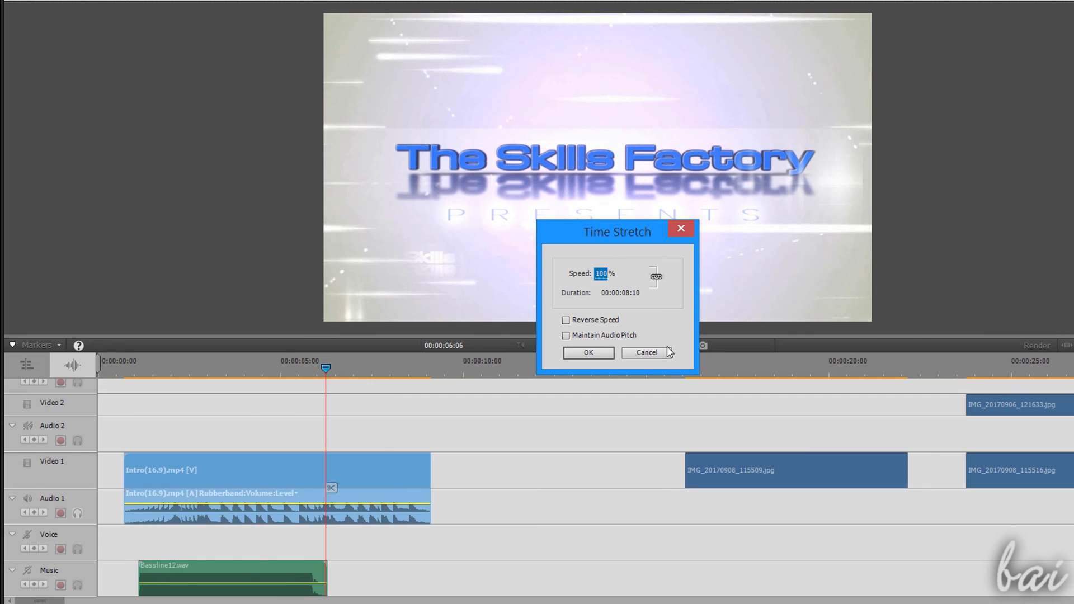
{"action": "left_click_drag", "start_coordinate": [604, 274], "coordinate": [728, 289]}
{"action": "left_click", "coordinate": [588, 353]}
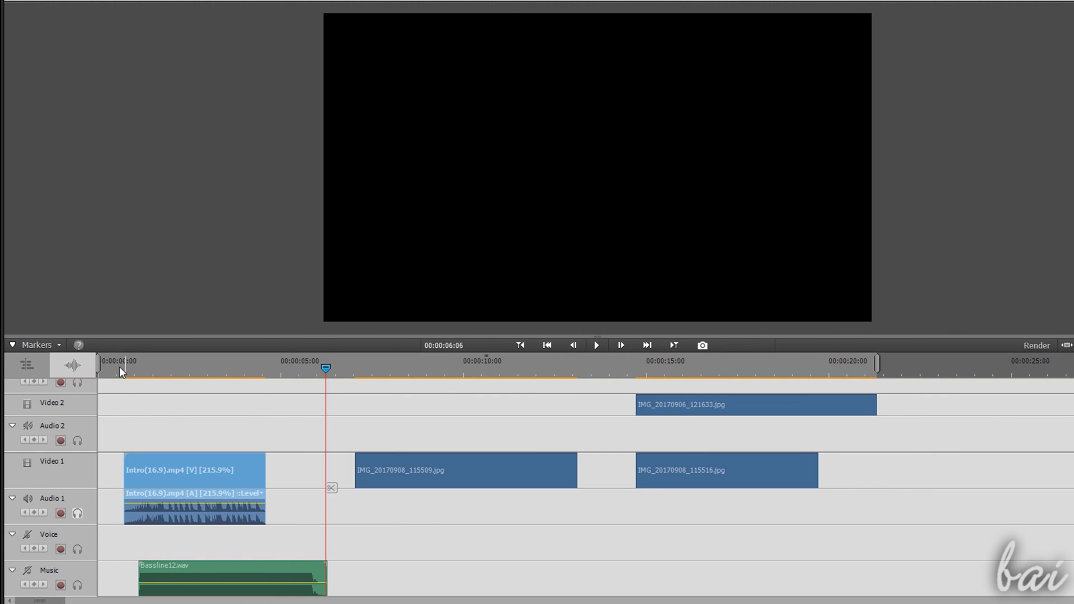
{"action": "left_click", "coordinate": [118, 363]}
{"action": "left_click", "coordinate": [597, 344]}
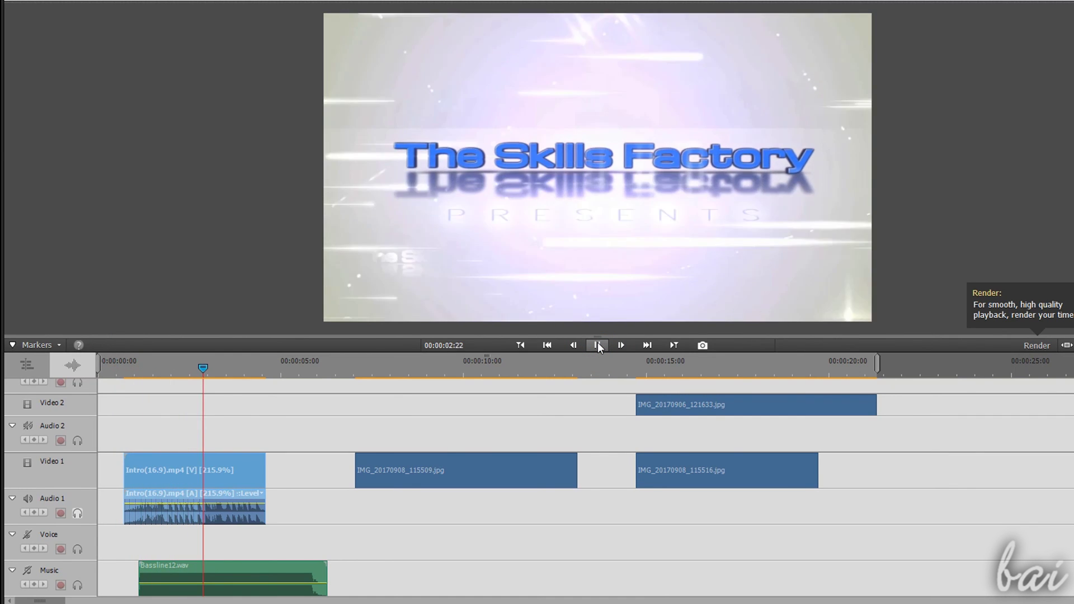
Revert the Intro clip's speed, set it to 50%, and play from the start.
{"action": "key", "text": "ctrl+r"}
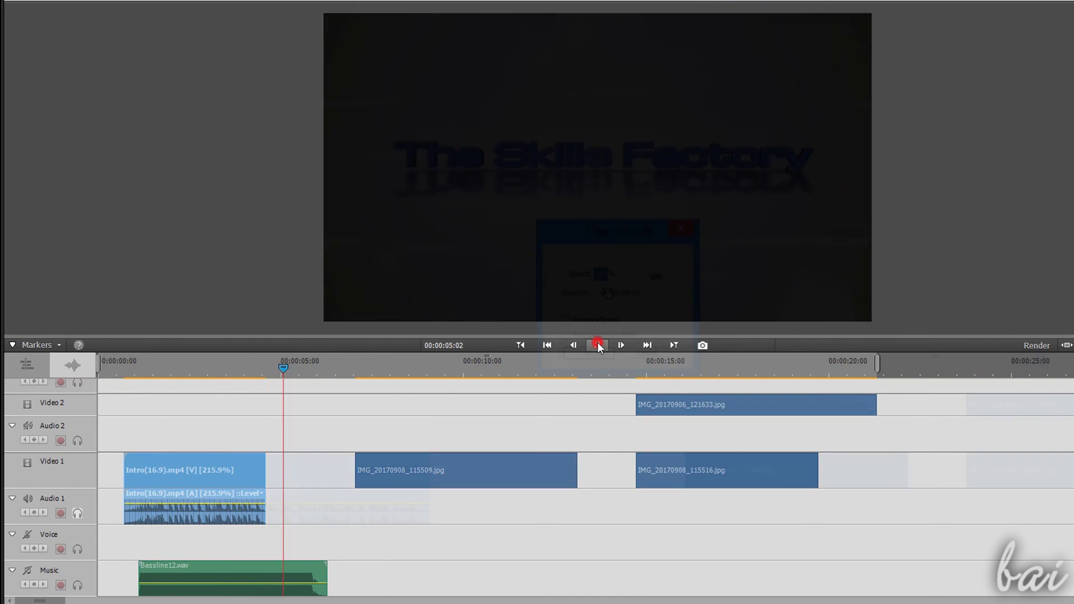
{"action": "type", "text": "50"}
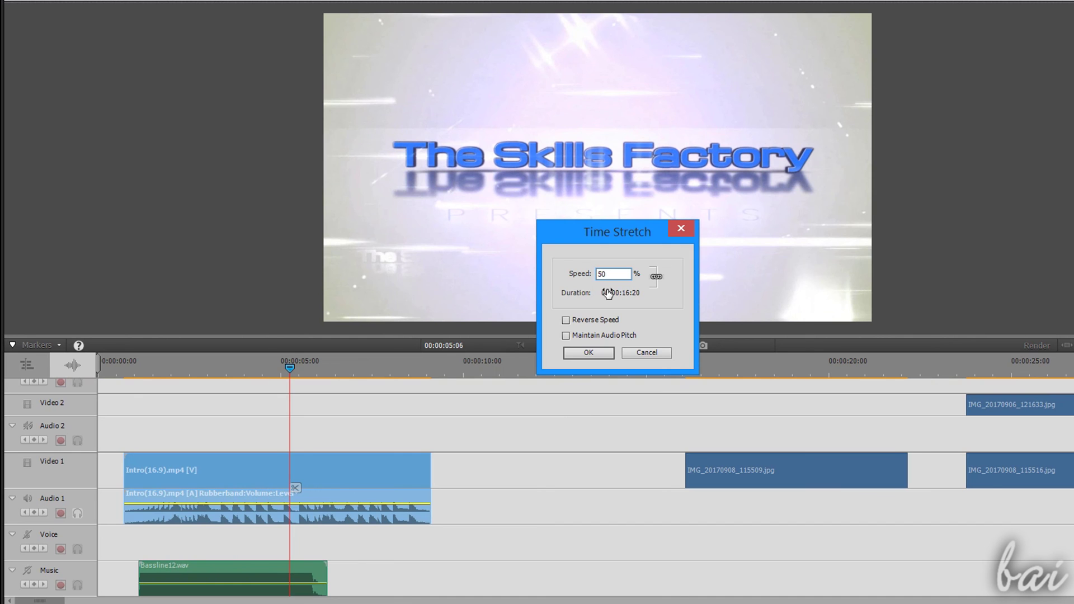
{"action": "key", "text": "Return"}
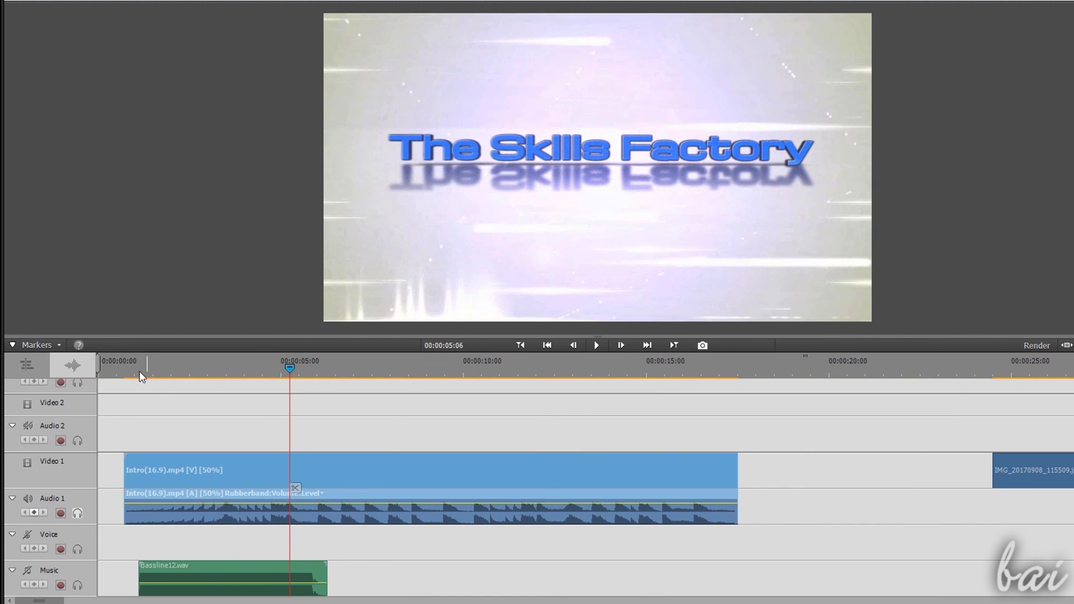
{"action": "left_click", "coordinate": [119, 364]}
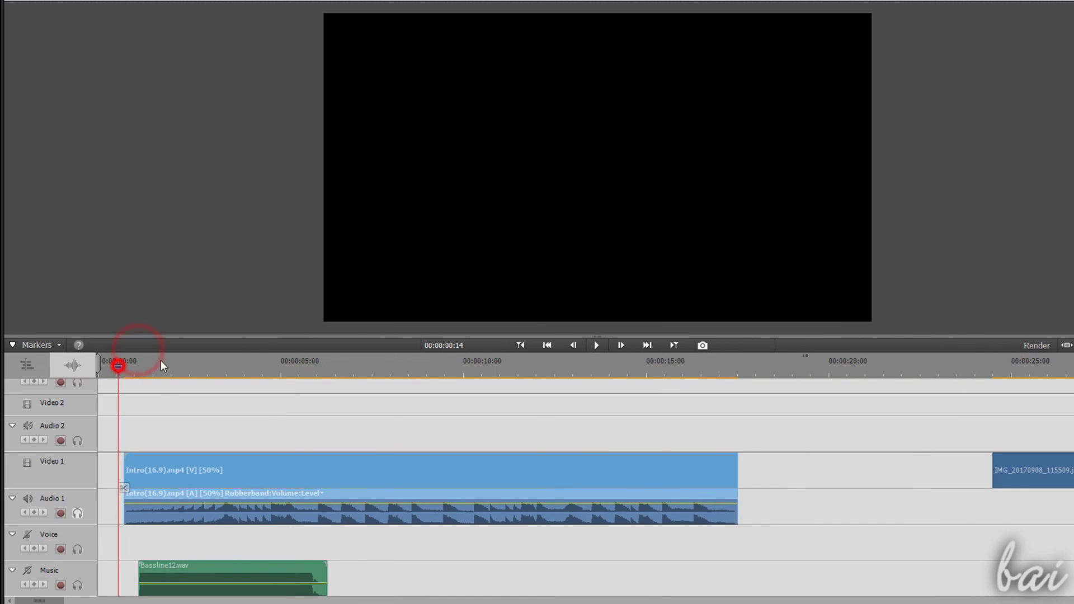
{"action": "left_click", "coordinate": [598, 346]}
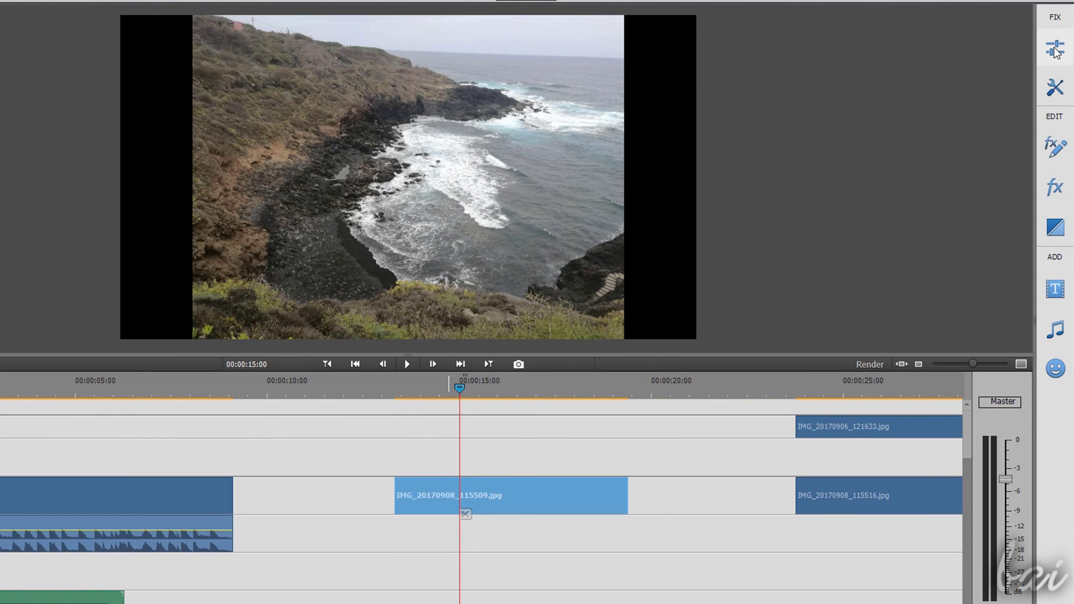
Set the coast photo's Color (RGB) red, green and blue channels to near-natural centre presets.
{"action": "left_click", "coordinate": [1056, 52]}
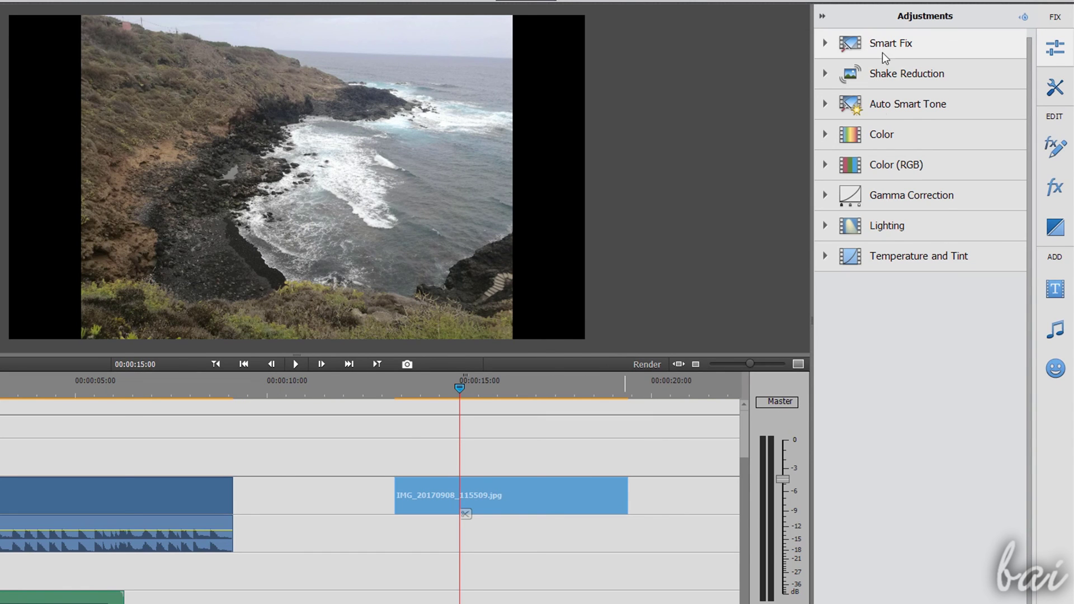
{"action": "left_click", "coordinate": [825, 164]}
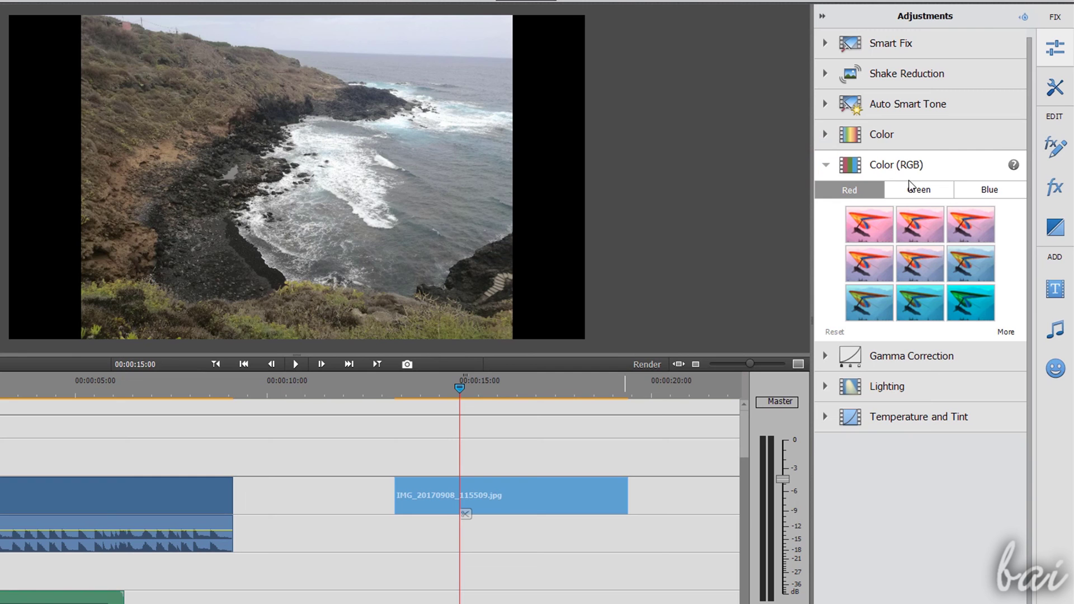
{"action": "left_click", "coordinate": [868, 220]}
{"action": "left_click", "coordinate": [927, 232]}
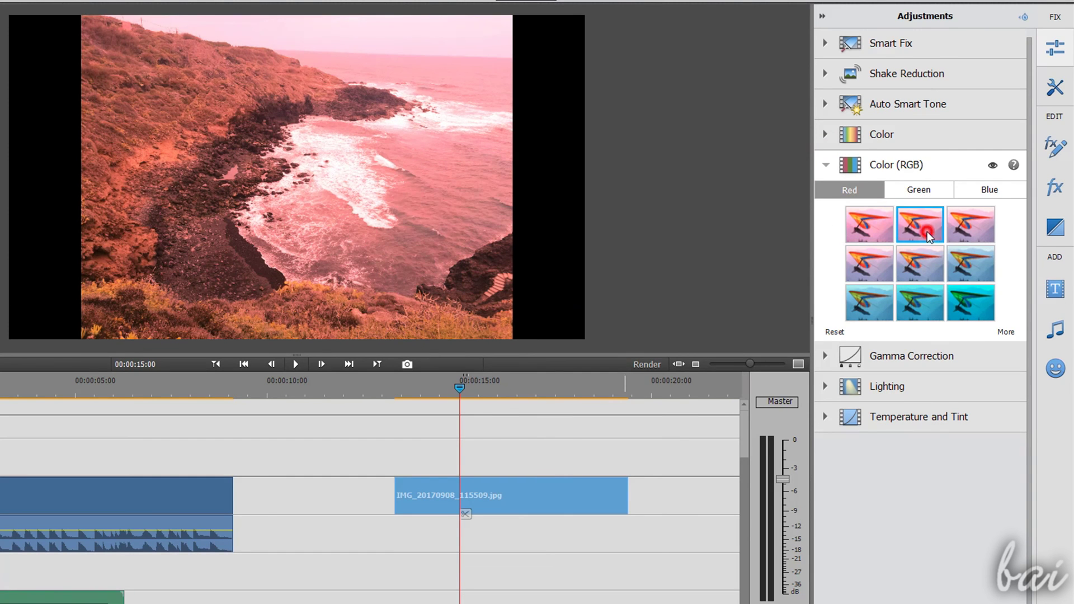
{"action": "left_click", "coordinate": [972, 304]}
{"action": "left_click", "coordinate": [931, 259]}
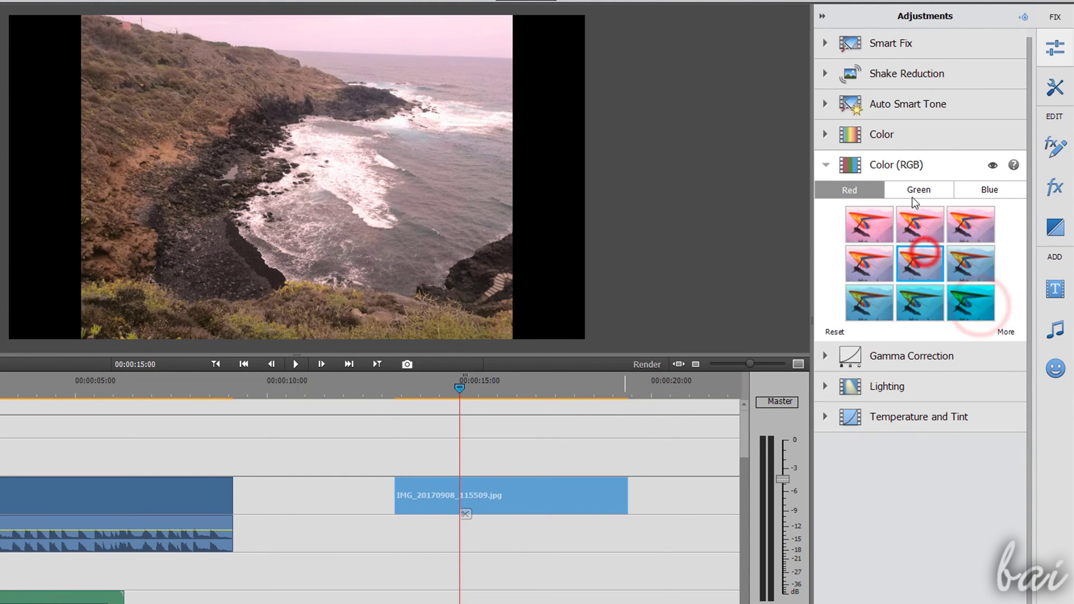
{"action": "left_click", "coordinate": [912, 197]}
{"action": "left_click", "coordinate": [921, 267]}
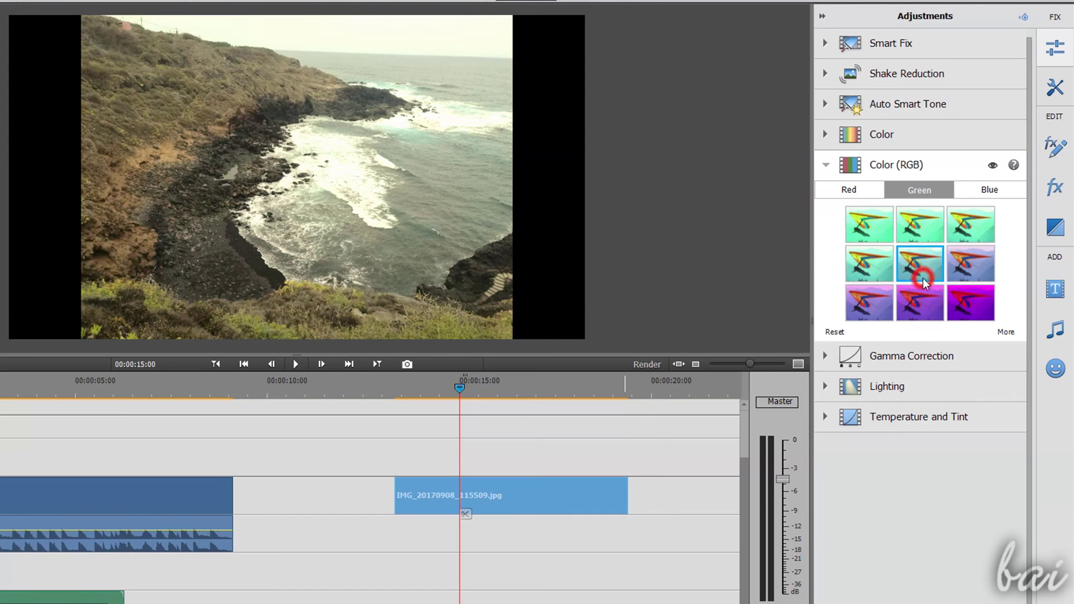
{"action": "left_click", "coordinate": [974, 189]}
{"action": "left_click", "coordinate": [873, 303]}
{"action": "left_click", "coordinate": [913, 249]}
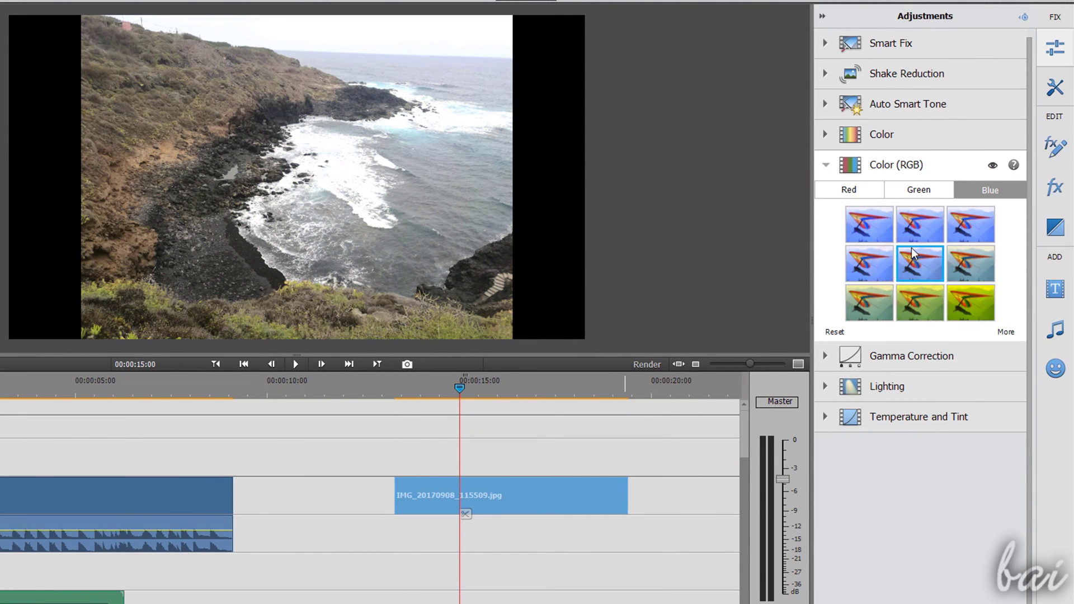
{"action": "left_click", "coordinate": [893, 166]}
Compare Gamma Correction presets on the photo and settle on a slightly darker gamma.
{"action": "left_click", "coordinate": [892, 199]}
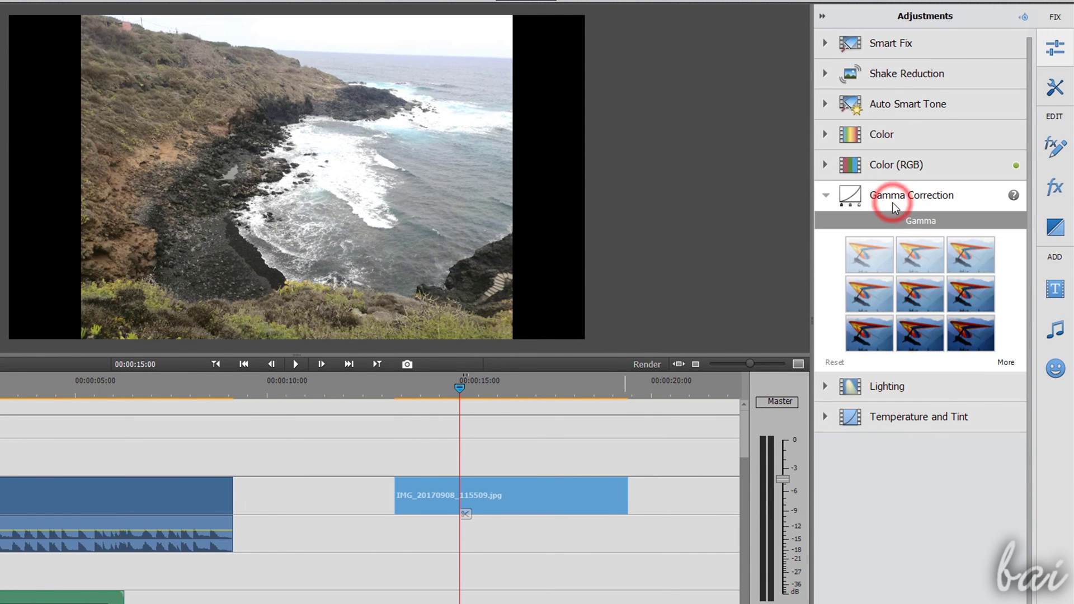
{"action": "left_click", "coordinate": [867, 259]}
{"action": "left_click", "coordinate": [924, 249]}
{"action": "left_click", "coordinate": [970, 253]}
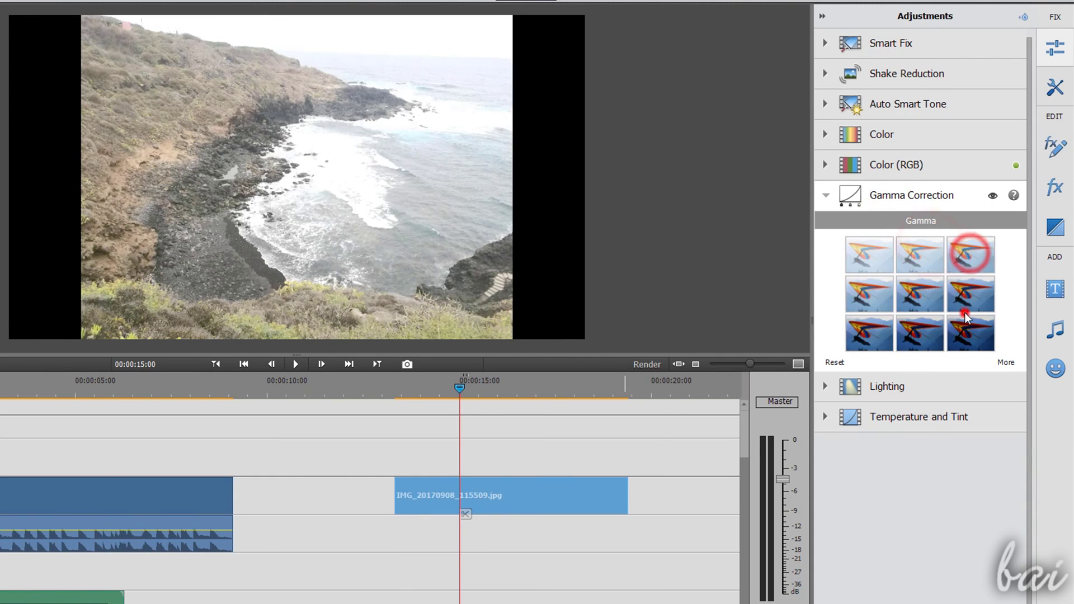
{"action": "left_click", "coordinate": [971, 329]}
{"action": "left_click", "coordinate": [919, 331]}
{"action": "left_click", "coordinate": [869, 332]}
{"action": "left_click", "coordinate": [869, 294]}
{"action": "left_click", "coordinate": [971, 295]}
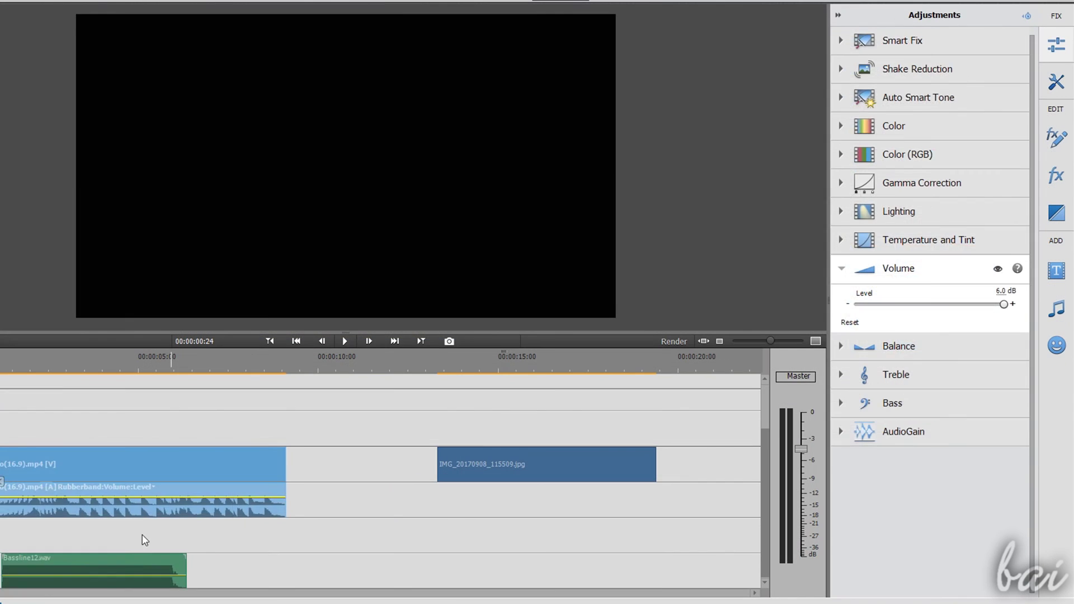
{"action": "left_click", "coordinate": [127, 556]}
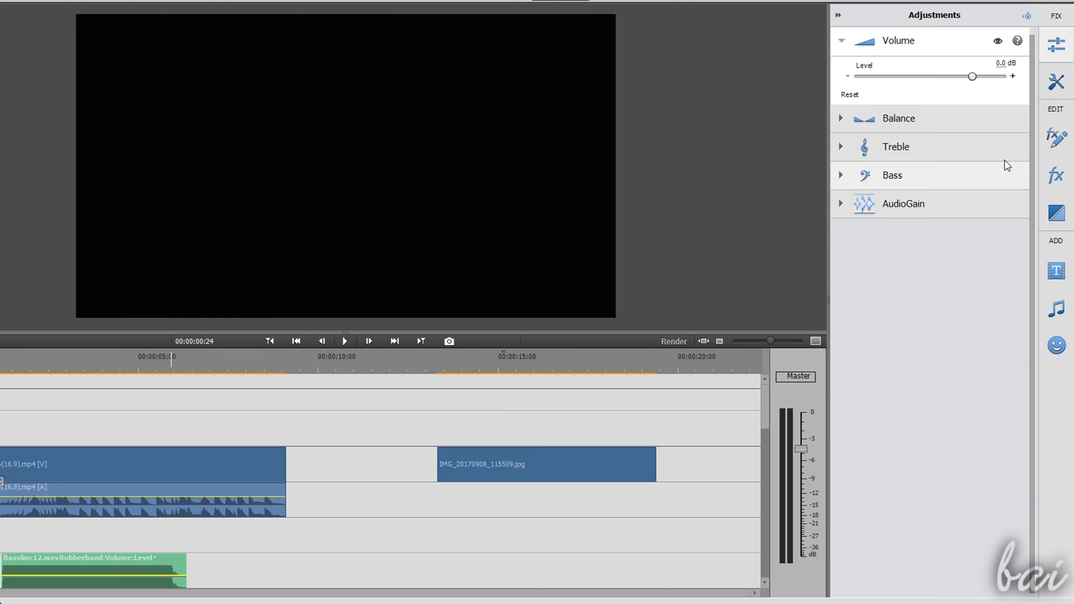
Raise the Treble and Bass Boost sliders on the music clip.
{"action": "left_click", "coordinate": [885, 146]}
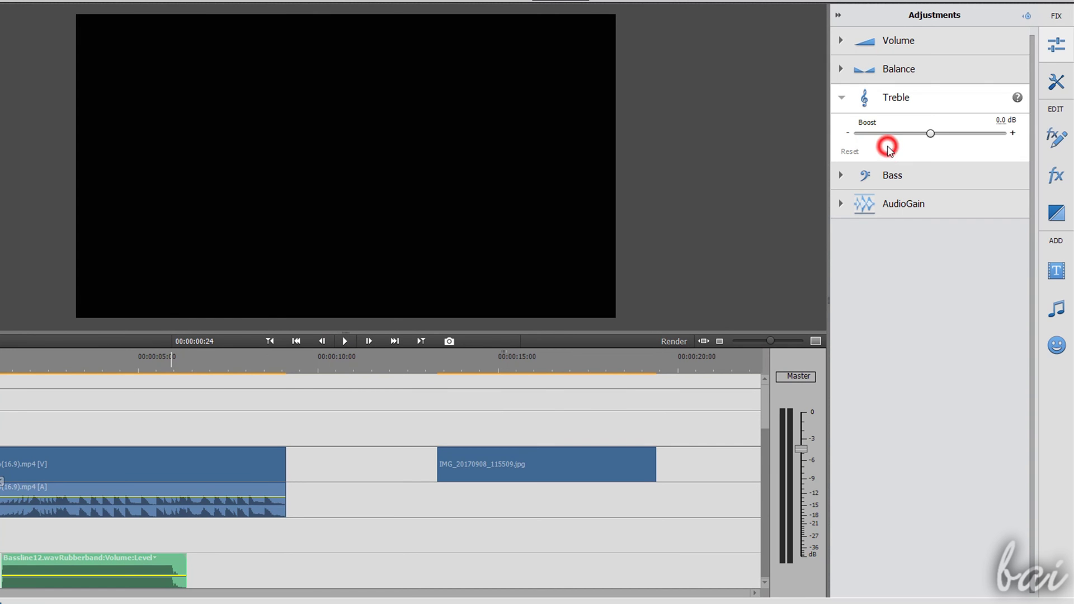
{"action": "key", "text": "space"}
{"action": "mouse_move", "coordinate": [929, 134]}
{"action": "left_mouse_down"}
{"action": "mouse_move", "coordinate": [966, 133]}
{"action": "mouse_move", "coordinate": [852, 141]}
{"action": "left_mouse_up"}
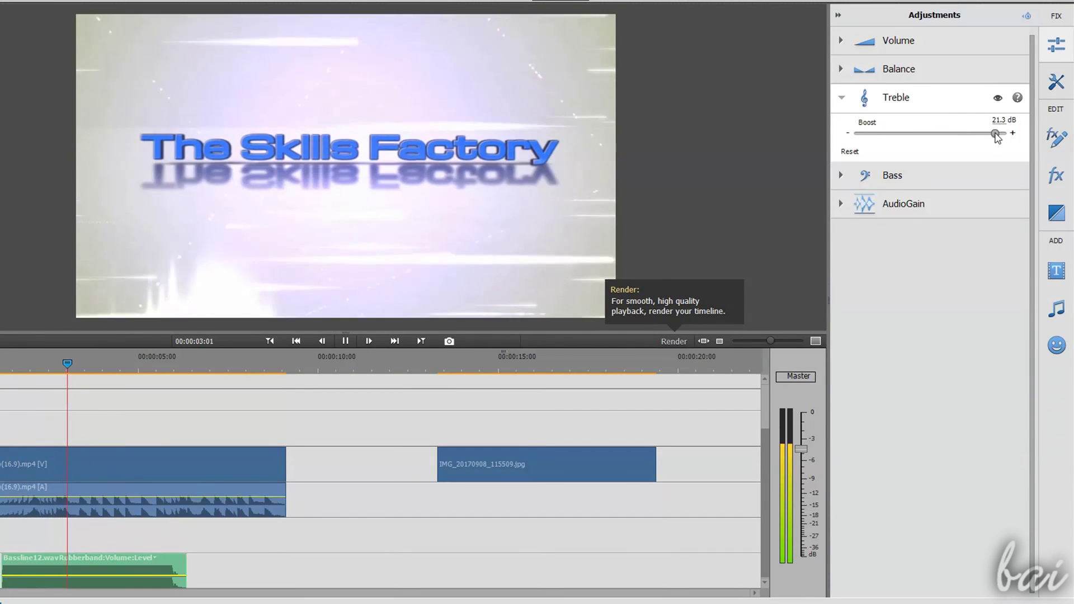
{"action": "left_click", "coordinate": [892, 175]}
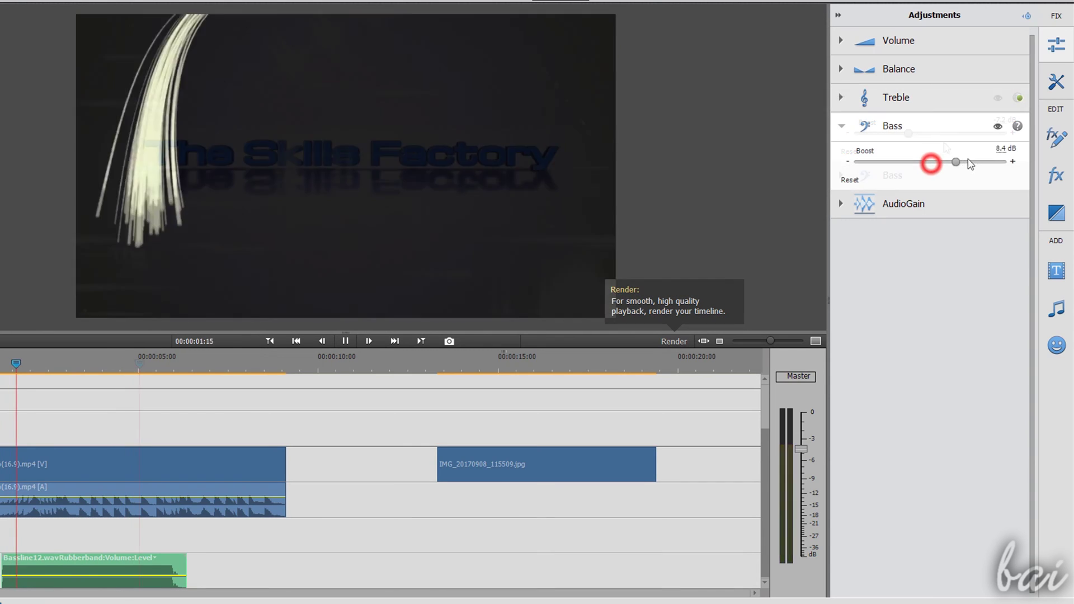
{"action": "mouse_move", "coordinate": [930, 162]}
{"action": "left_mouse_down"}
{"action": "mouse_move", "coordinate": [1006, 162]}
{"action": "mouse_move", "coordinate": [856, 163]}
{"action": "mouse_move", "coordinate": [935, 163]}
{"action": "left_mouse_up"}
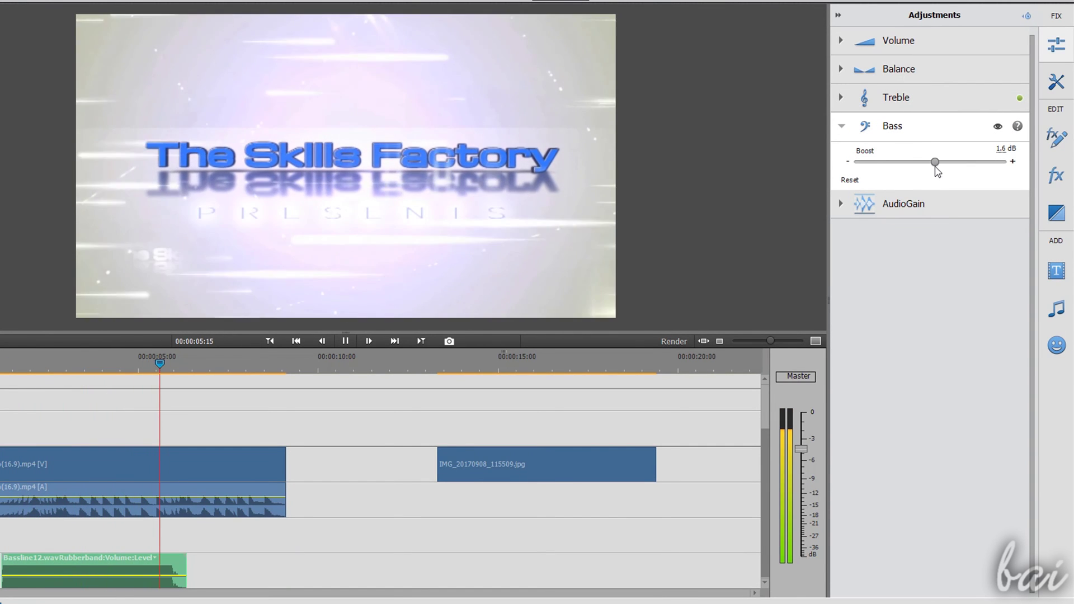
Apply the AudioGain setting with OK, then bring up the Video effects library.
{"action": "left_click", "coordinate": [841, 203]}
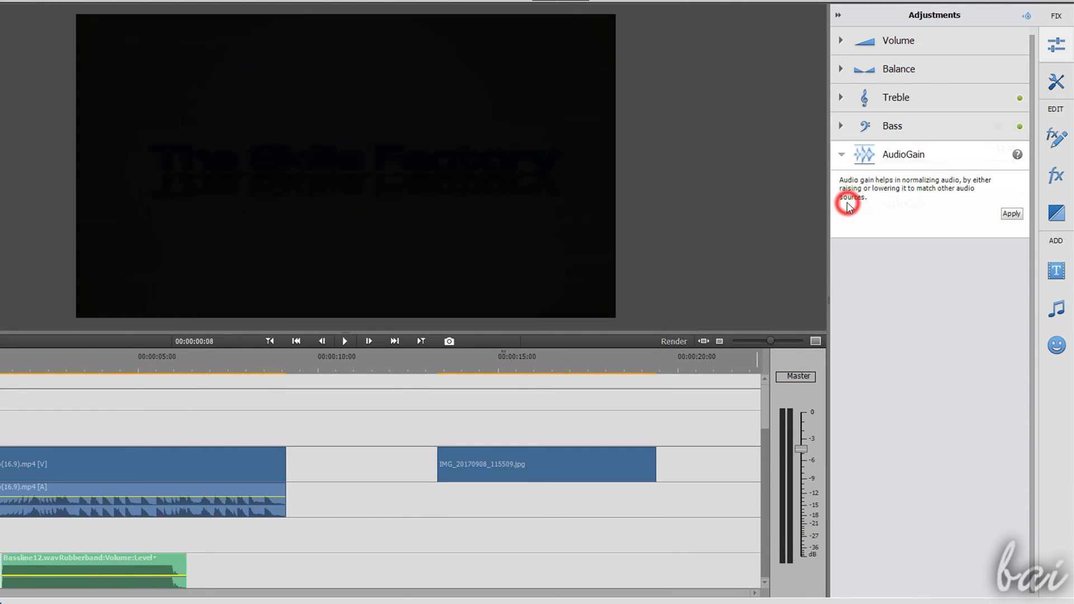
{"action": "left_click", "coordinate": [345, 341]}
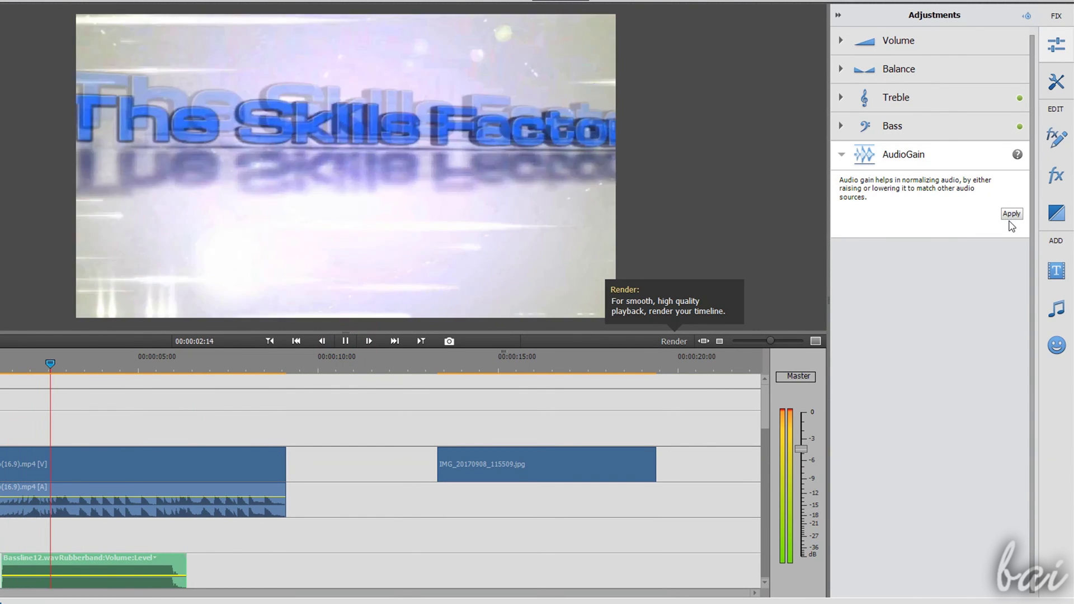
{"action": "left_click", "coordinate": [1012, 215]}
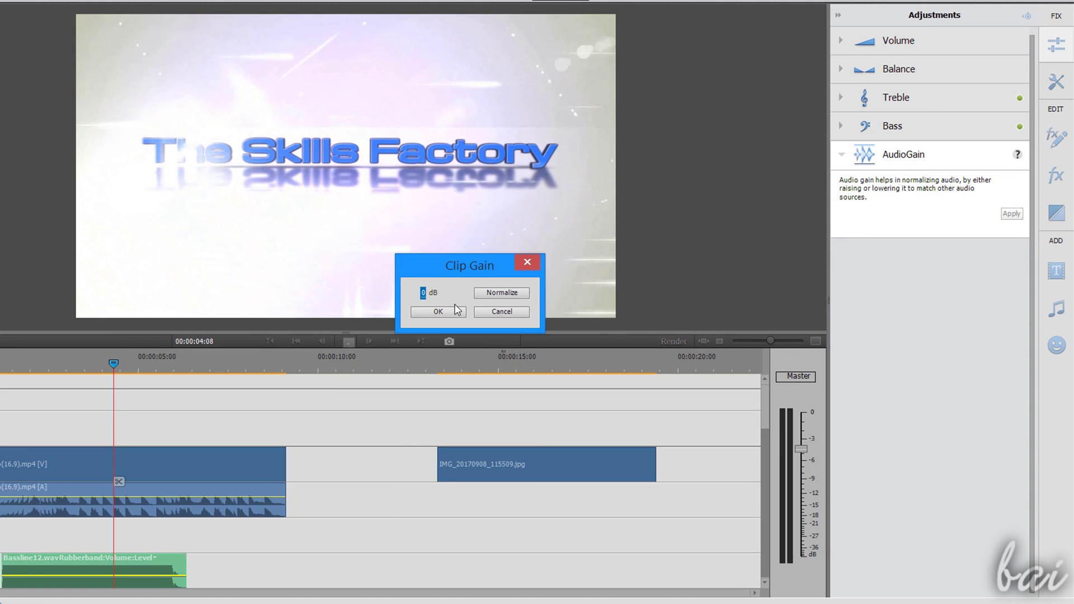
{"action": "left_click", "coordinate": [453, 311]}
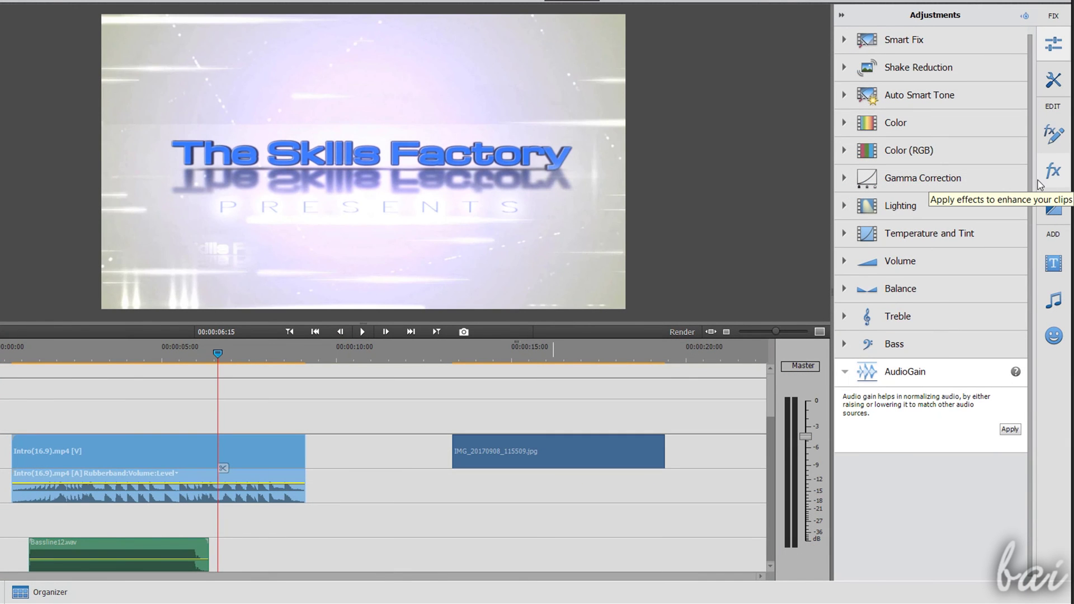
{"action": "left_click", "coordinate": [1053, 171]}
{"action": "left_click", "coordinate": [908, 38]}
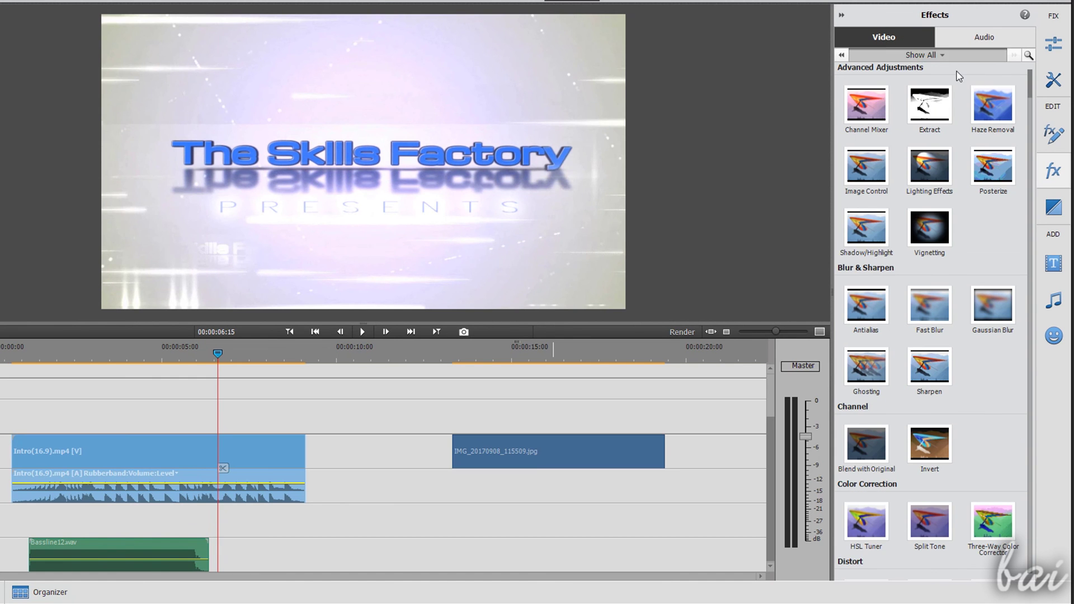
{"action": "scroll", "coordinate": [940, 235], "scroll_direction": "down", "scroll_amount": 3}
{"action": "scroll", "coordinate": [940, 244], "scroll_direction": "down", "scroll_amount": 5}
{"action": "scroll", "coordinate": [947, 269], "scroll_direction": "down", "scroll_amount": 5}
{"action": "scroll", "coordinate": [948, 269], "scroll_direction": "down", "scroll_amount": 5}
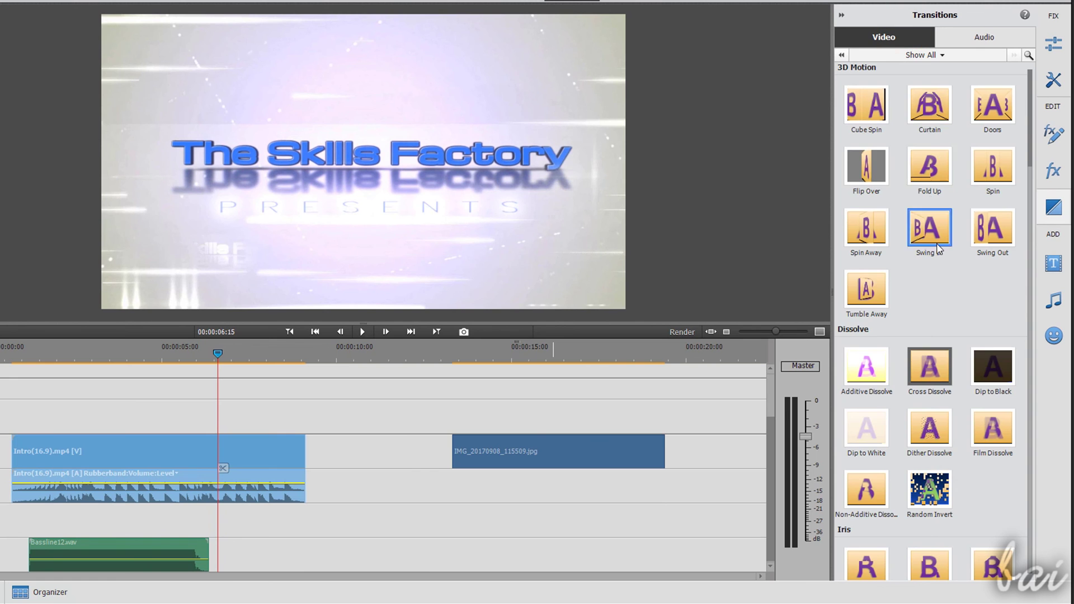
{"action": "scroll", "coordinate": [931, 235], "scroll_direction": "down", "scroll_amount": 5}
{"action": "scroll", "coordinate": [932, 240], "scroll_direction": "down", "scroll_amount": 5}
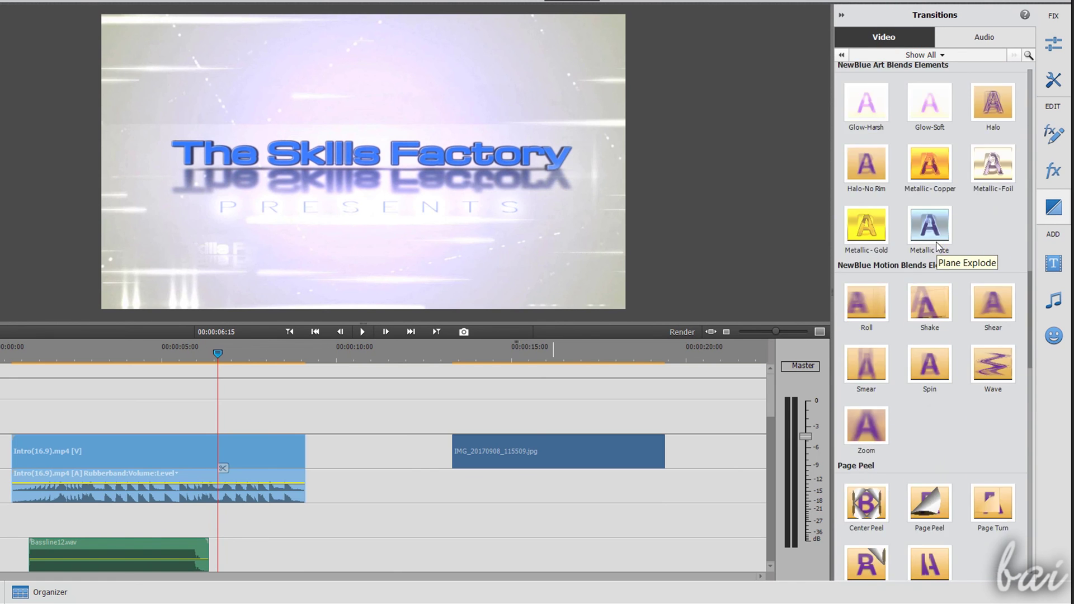
{"action": "scroll", "coordinate": [938, 247], "scroll_direction": "down", "scroll_amount": 5}
{"action": "scroll", "coordinate": [939, 247], "scroll_direction": "down", "scroll_amount": 5}
{"action": "scroll", "coordinate": [938, 246], "scroll_direction": "down", "scroll_amount": 5}
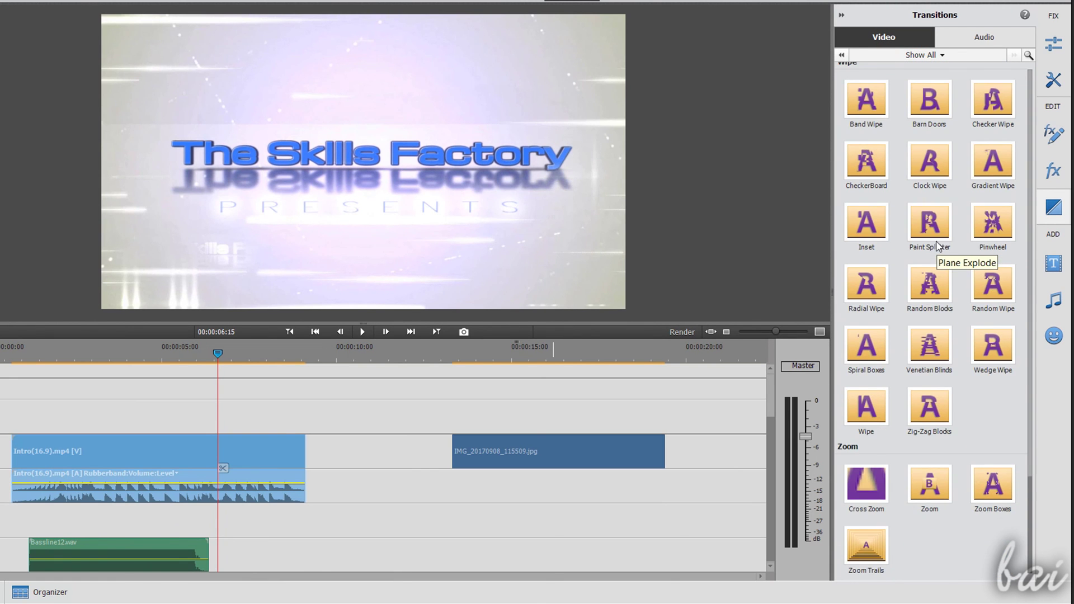
Drag the Delay audio effect from the Audio effects onto the Intro clip.
{"action": "left_click", "coordinate": [974, 39]}
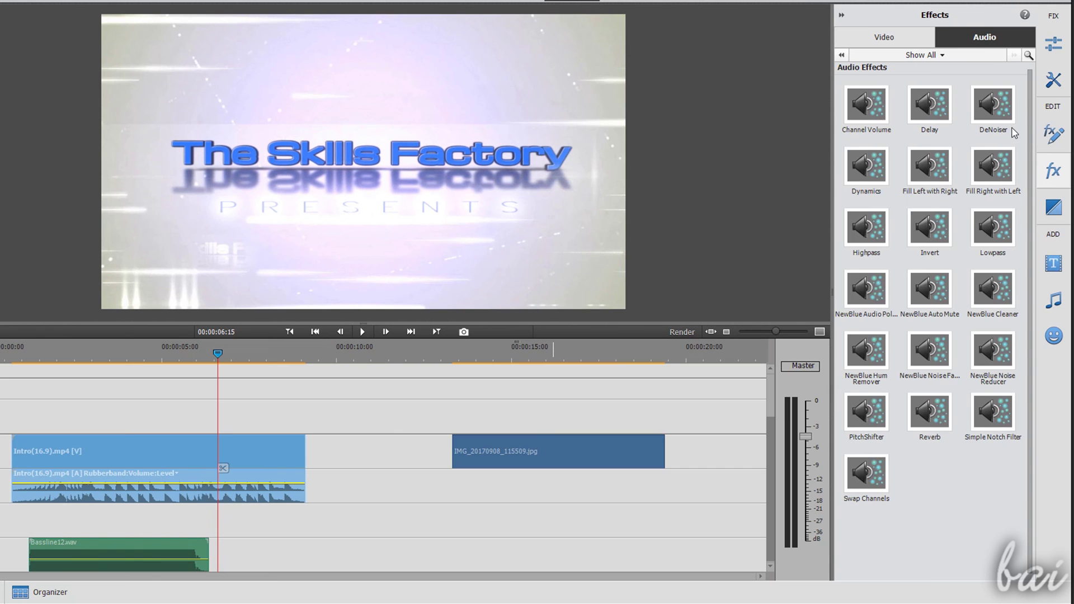
{"action": "left_click", "coordinate": [984, 44]}
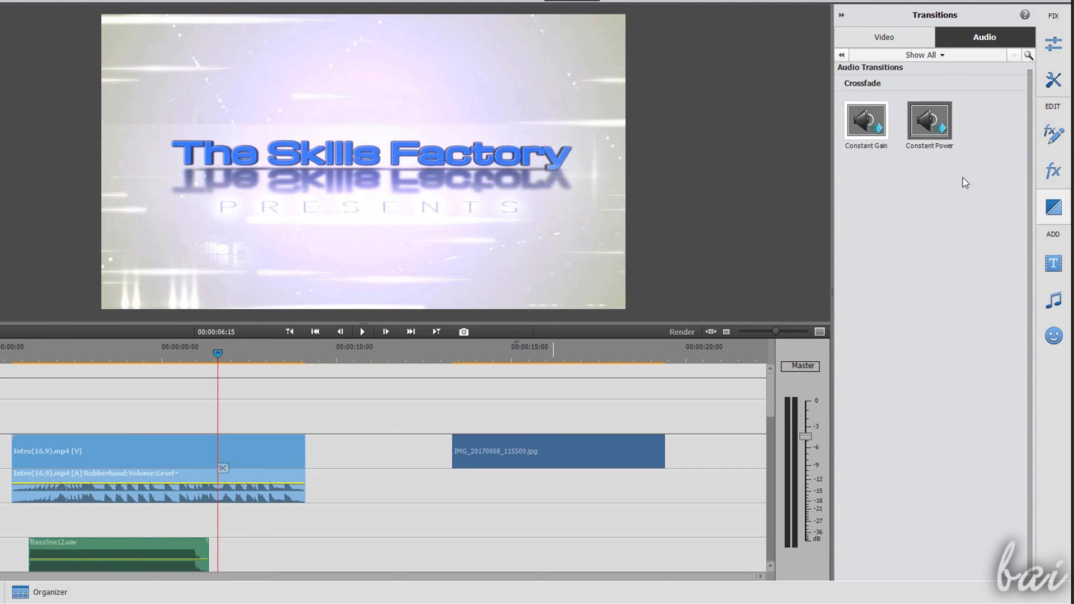
{"action": "left_click", "coordinate": [1053, 170]}
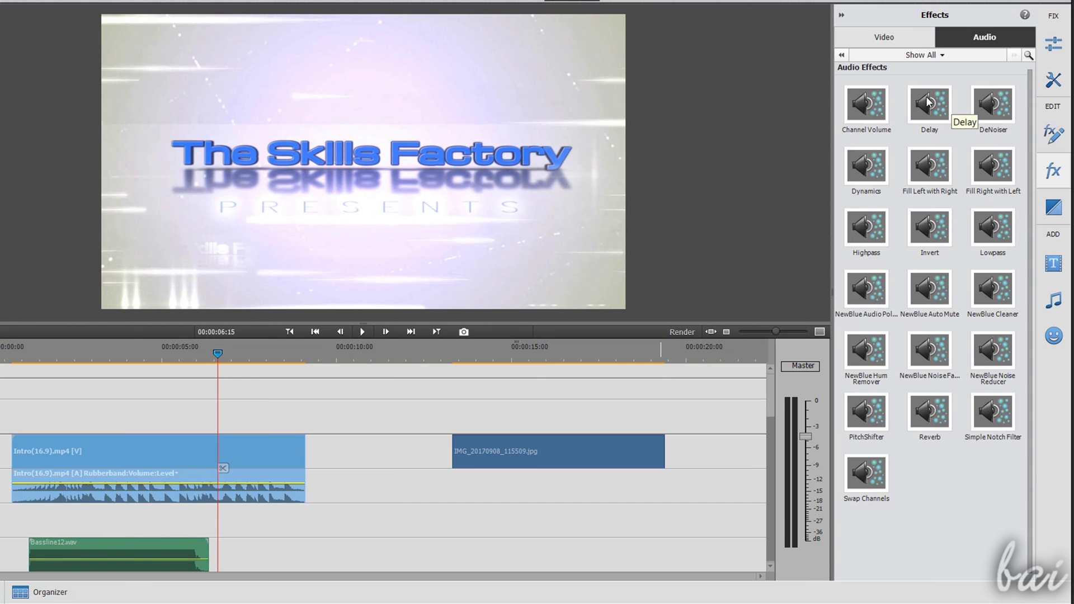
{"action": "left_click_drag", "start_coordinate": [927, 102], "coordinate": [278, 484]}
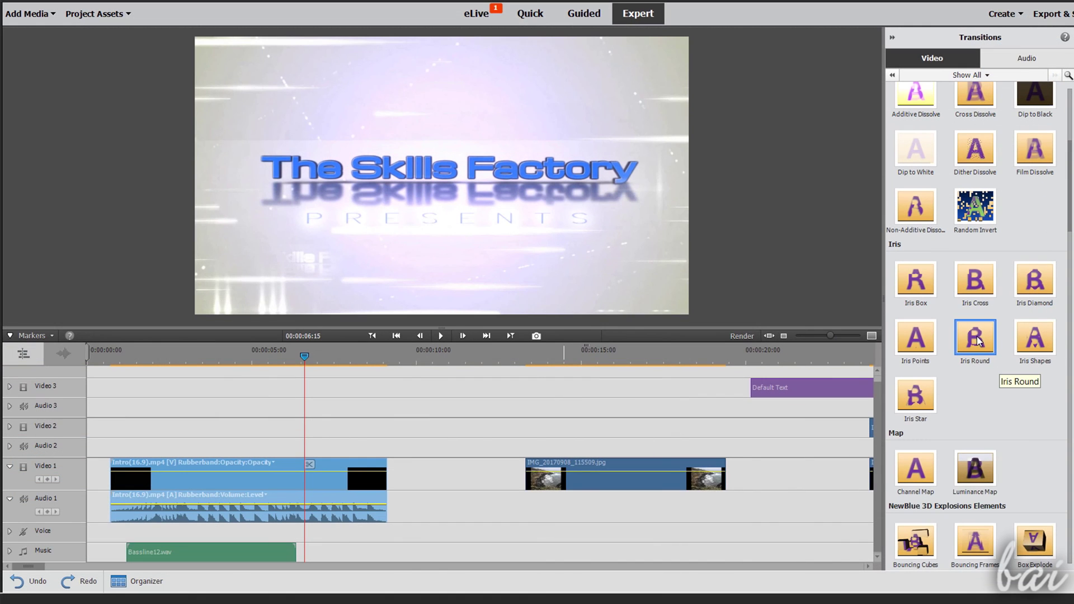
Place Iris Round at the Intro clip's end, preview it, and shorten it.
{"action": "left_click_drag", "start_coordinate": [977, 341], "coordinate": [783, 388]}
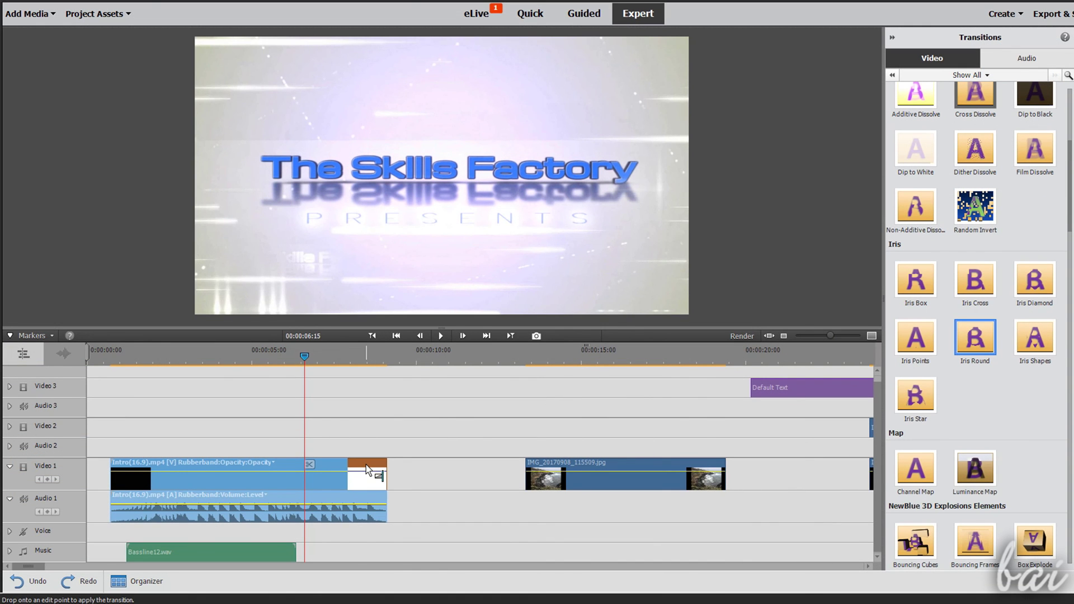
{"action": "left_click_drag", "start_coordinate": [366, 465], "coordinate": [368, 467]}
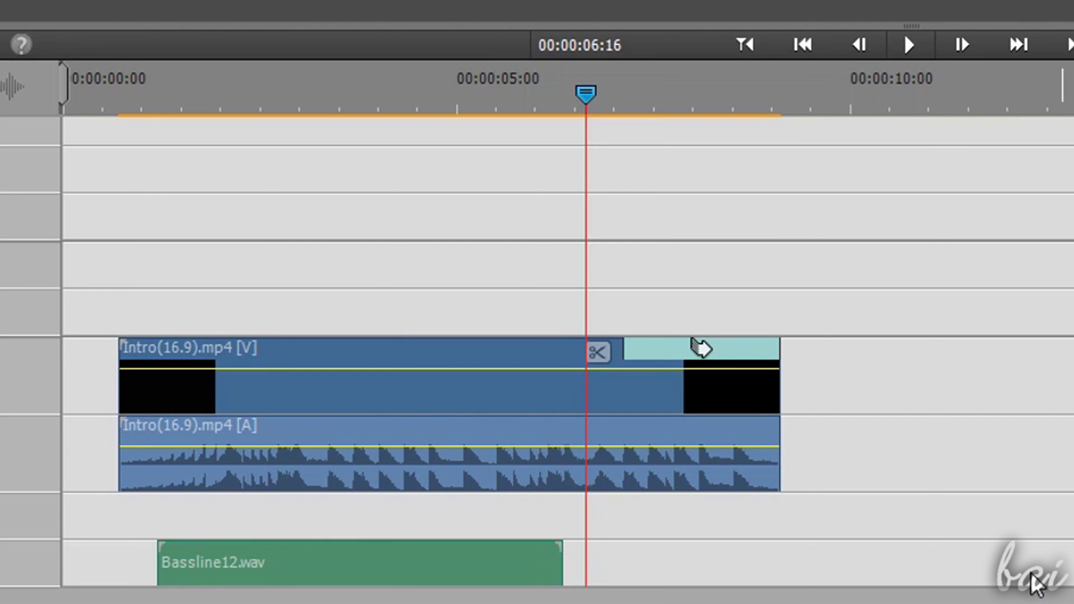
{"action": "left_click_drag", "start_coordinate": [353, 368], "coordinate": [379, 371]}
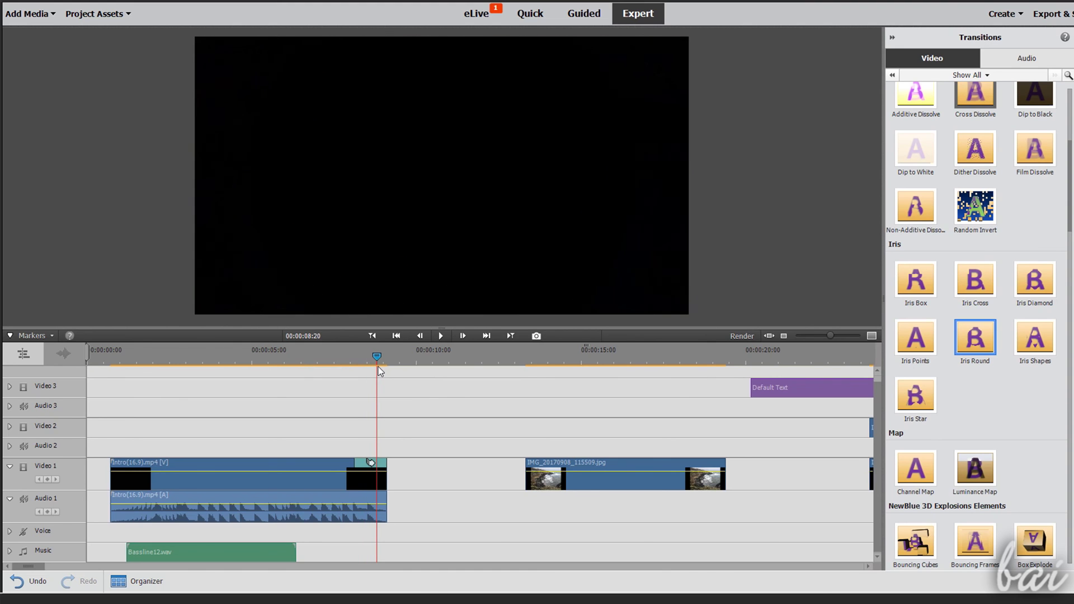
{"action": "left_click", "coordinate": [371, 462]}
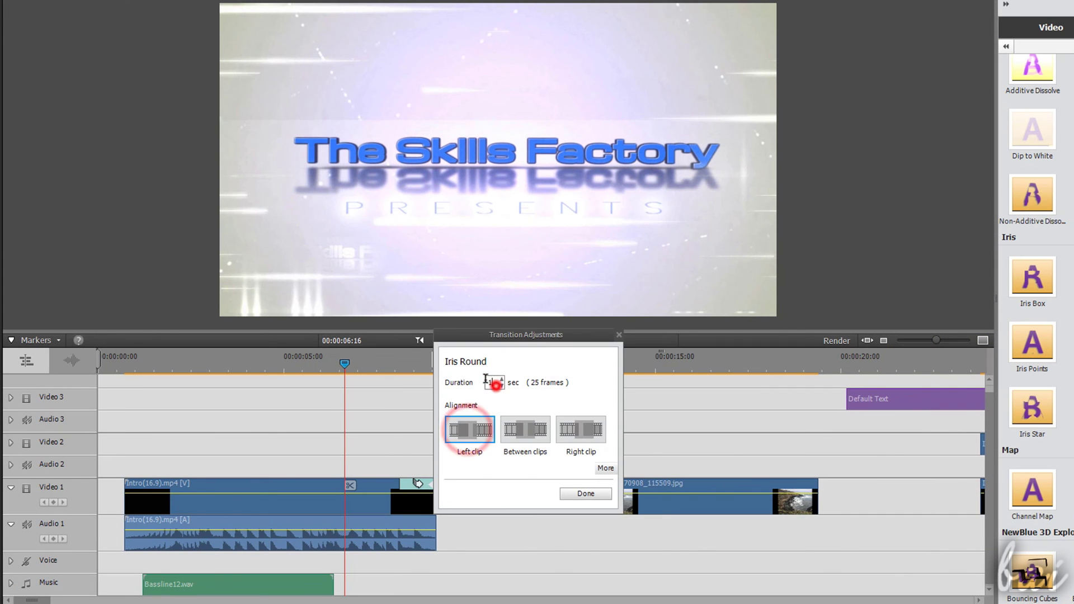
{"action": "left_click", "coordinate": [587, 495]}
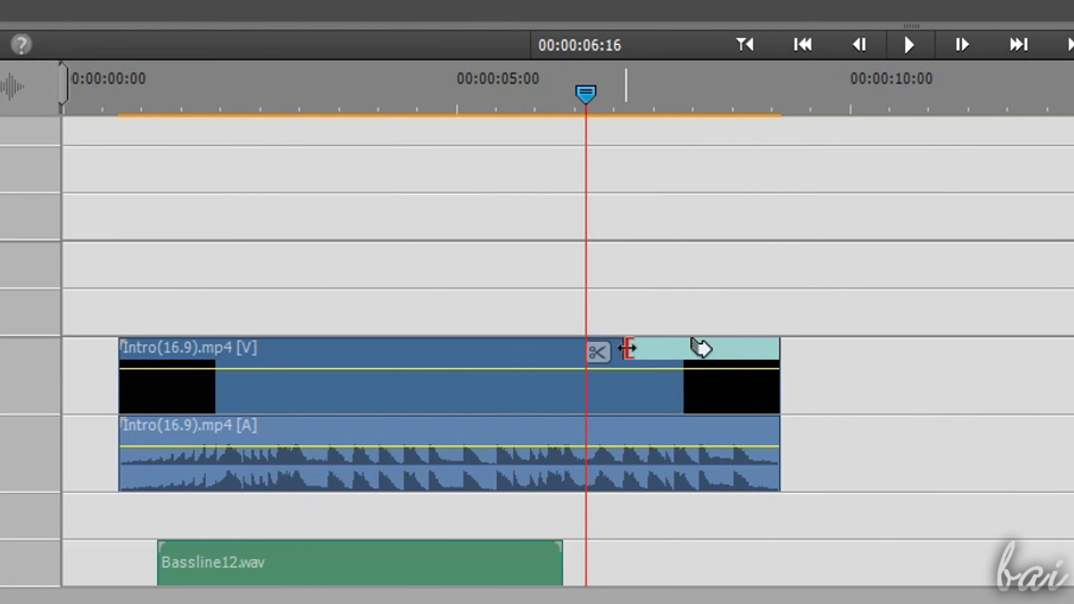
{"action": "mouse_move", "coordinate": [628, 349]}
{"action": "left_mouse_down"}
{"action": "mouse_move", "coordinate": [720, 351]}
{"action": "mouse_move", "coordinate": [660, 350]}
{"action": "left_mouse_up"}
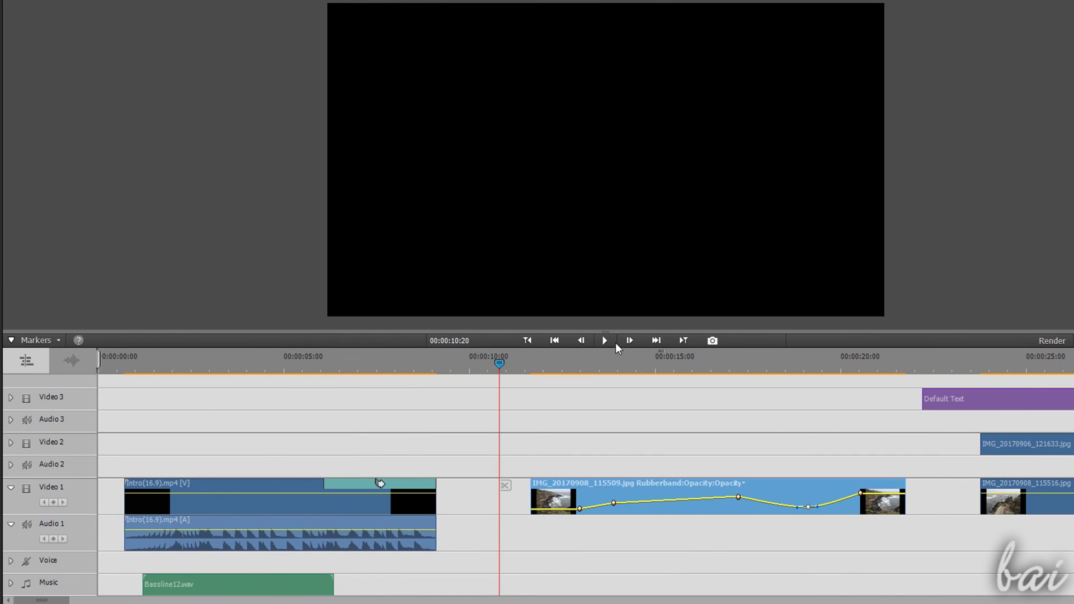
Expand the Video 1 track and apply Lighting Effects to the Intro clip.
{"action": "left_click", "coordinate": [604, 340]}
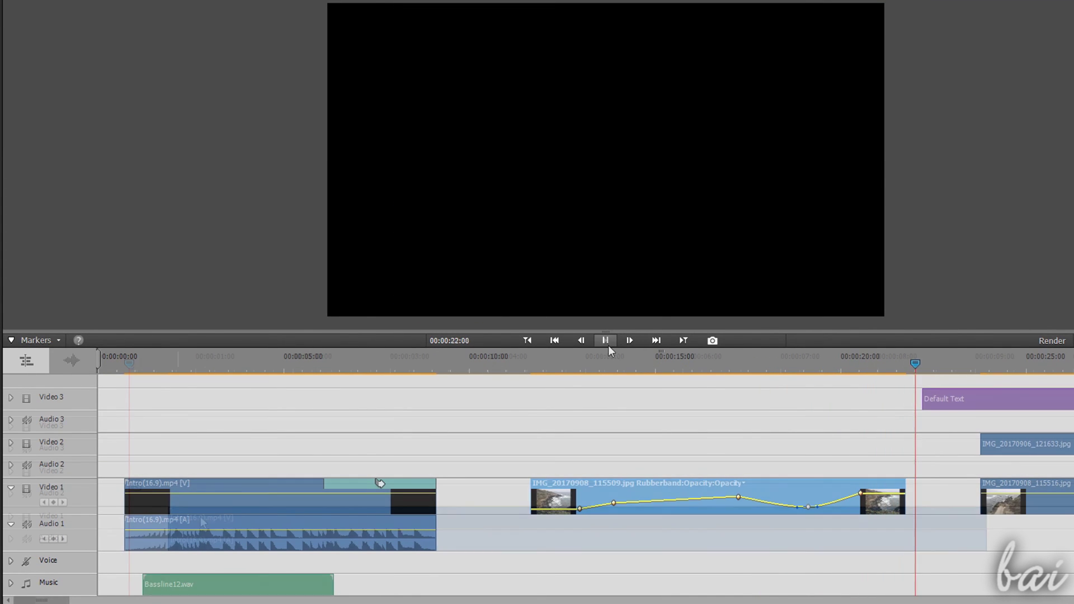
{"action": "left_click", "coordinate": [11, 516]}
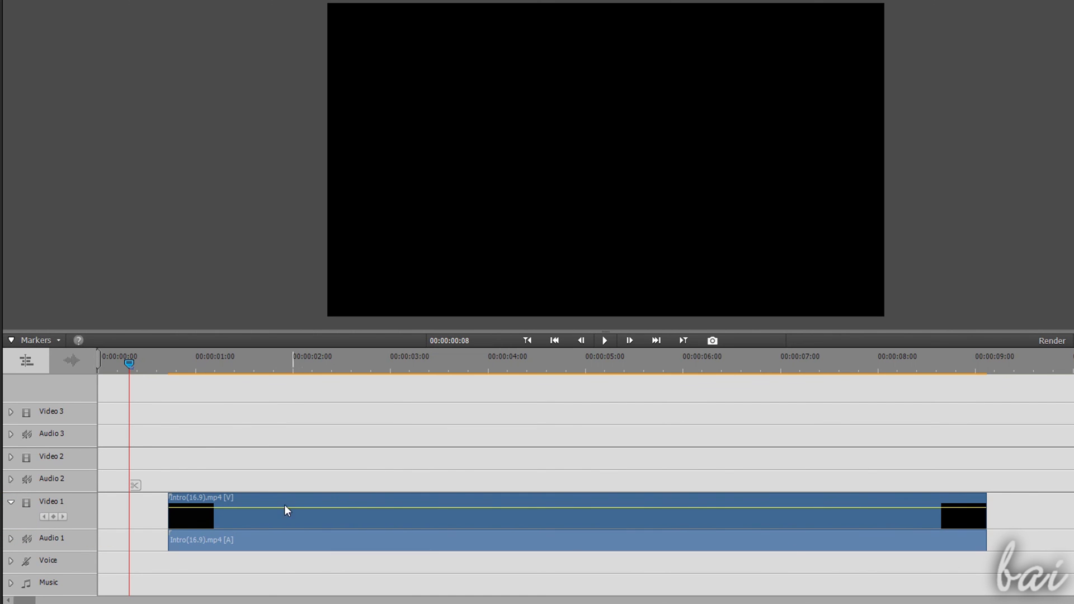
{"action": "left_click", "coordinate": [284, 499]}
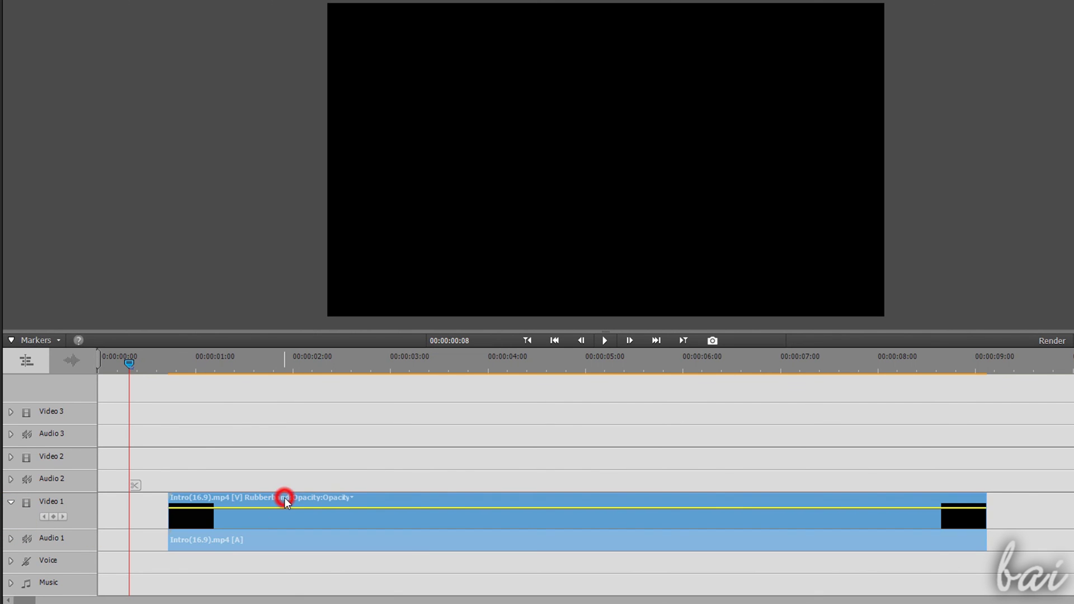
{"action": "left_click", "coordinate": [350, 498]}
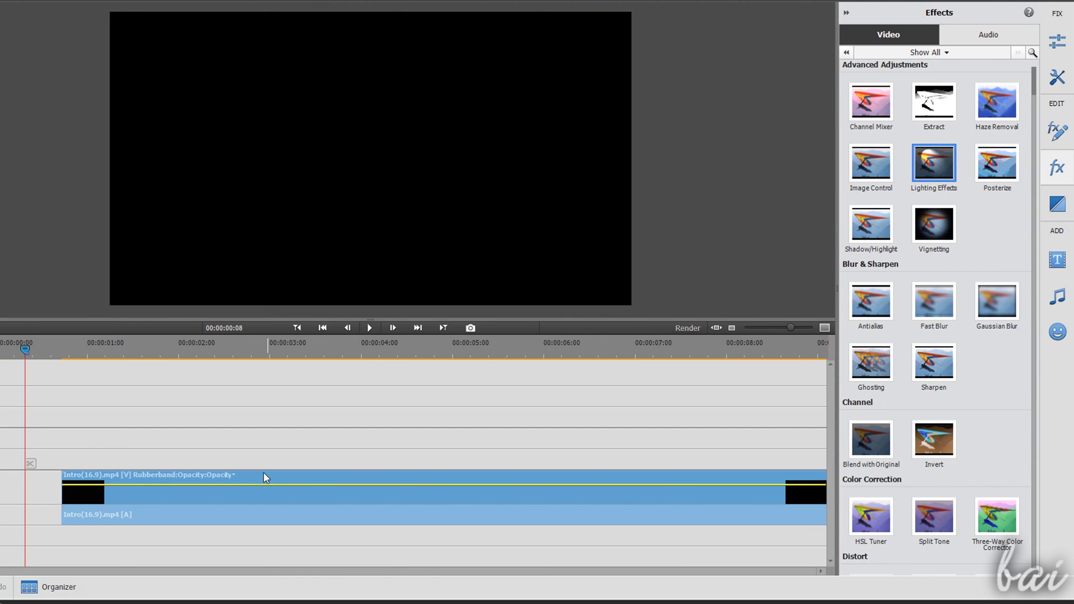
{"action": "left_click_drag", "start_coordinate": [936, 162], "coordinate": [266, 475]}
Switch the Intro clip's line from Motion > Position to Opacity and adjust its level.
{"action": "left_click", "coordinate": [229, 475]}
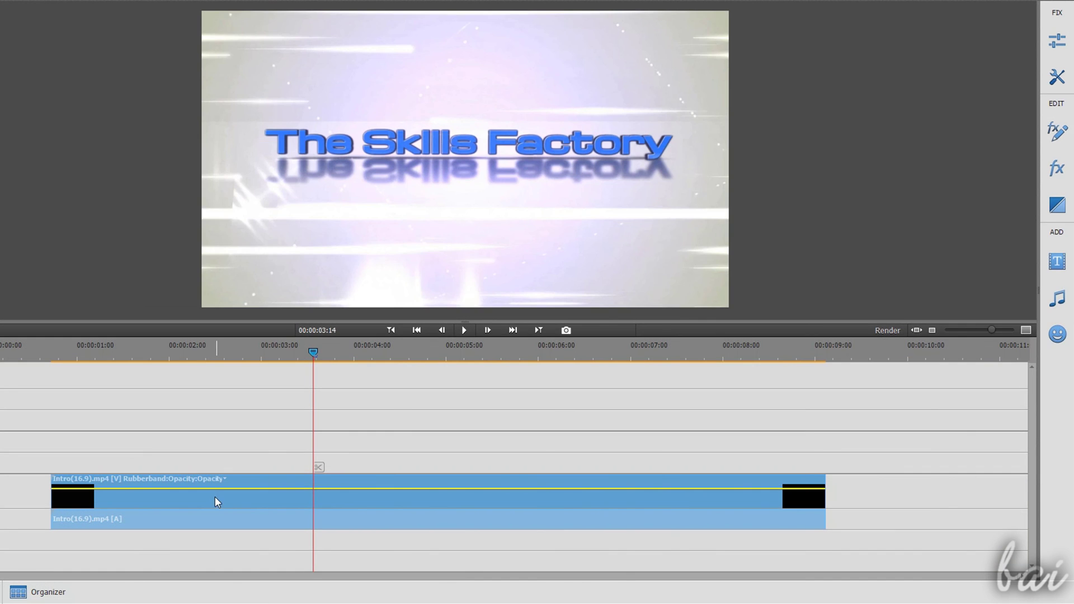
{"action": "left_click", "coordinate": [215, 477]}
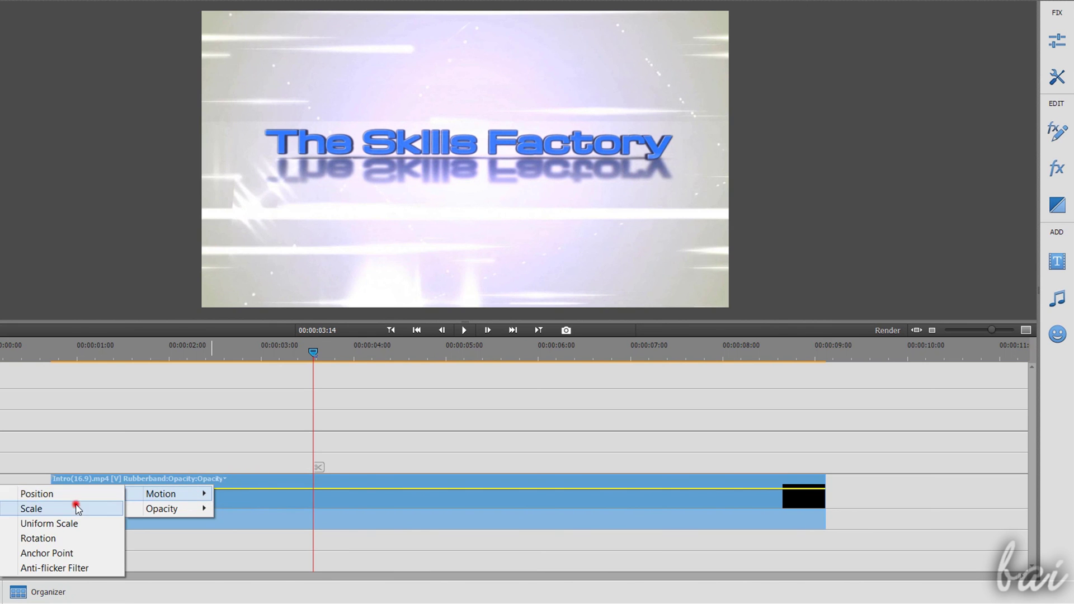
{"action": "left_click", "coordinate": [76, 495]}
{"action": "left_click", "coordinate": [207, 479]}
{"action": "mouse_move", "coordinate": [161, 509]}
{"action": "left_click", "coordinate": [111, 508]}
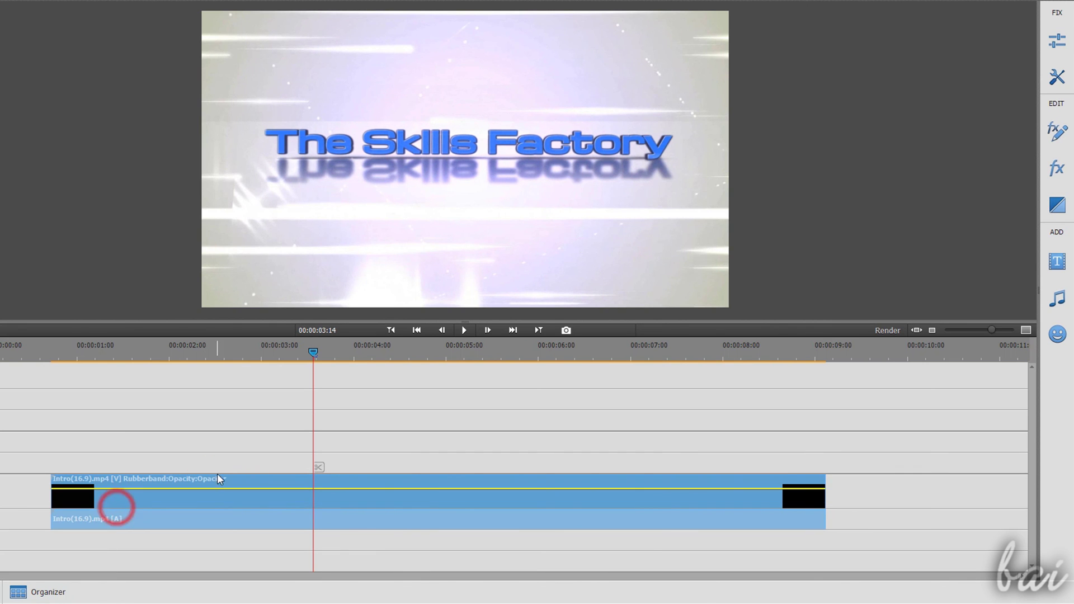
{"action": "mouse_move", "coordinate": [382, 487]}
{"action": "left_mouse_down"}
{"action": "mouse_move", "coordinate": [375, 504]}
{"action": "mouse_move", "coordinate": [376, 480]}
{"action": "left_mouse_up"}
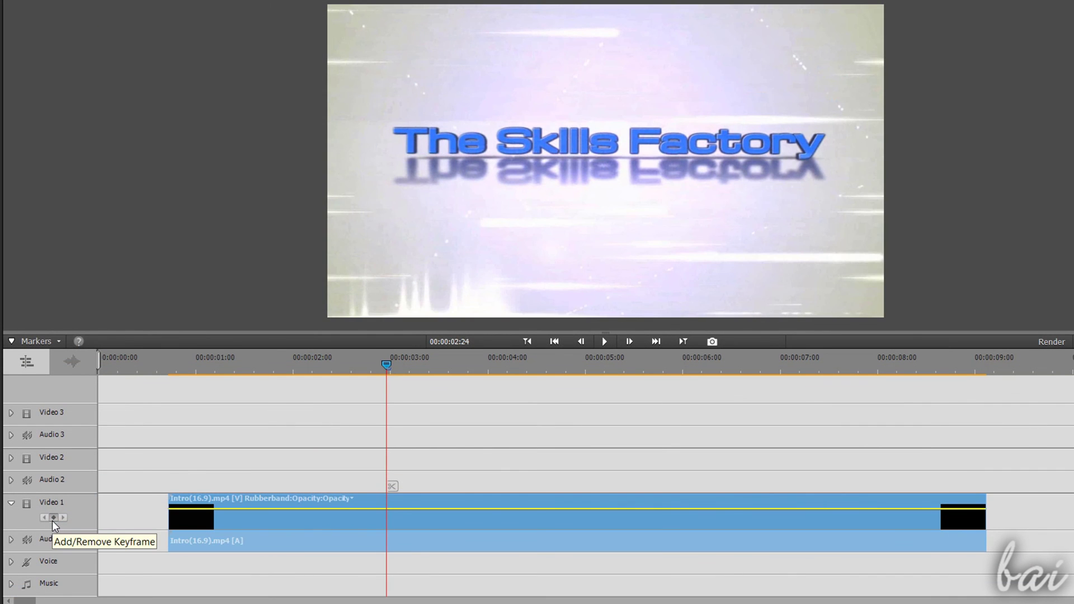
Add opacity keyframes near the start and at six seconds, drop the first to 0%, then preview.
{"action": "left_click", "coordinate": [53, 520]}
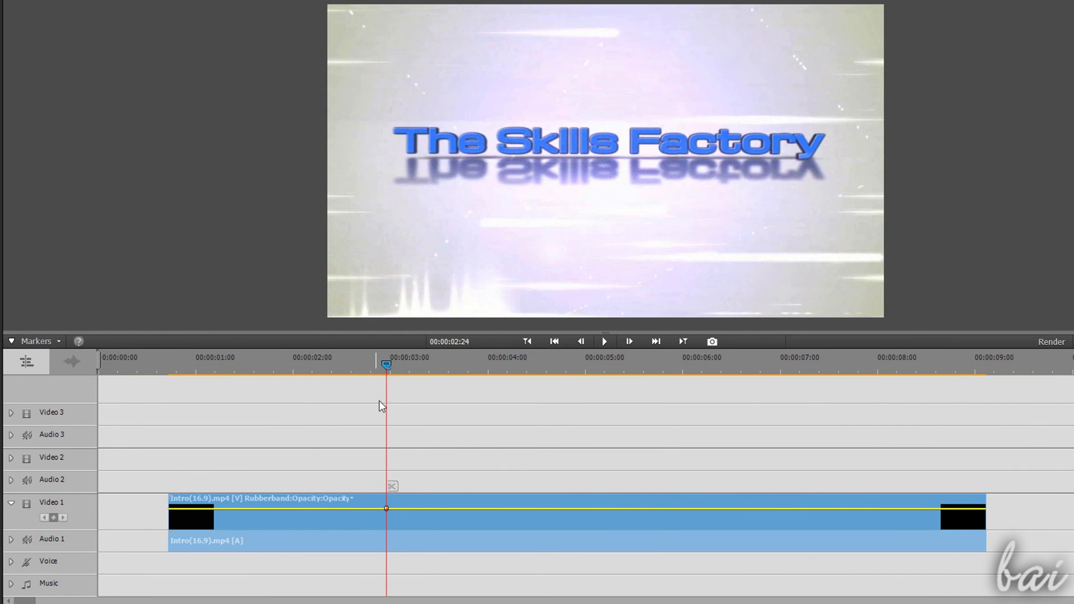
{"action": "left_click_drag", "start_coordinate": [388, 364], "coordinate": [694, 365]}
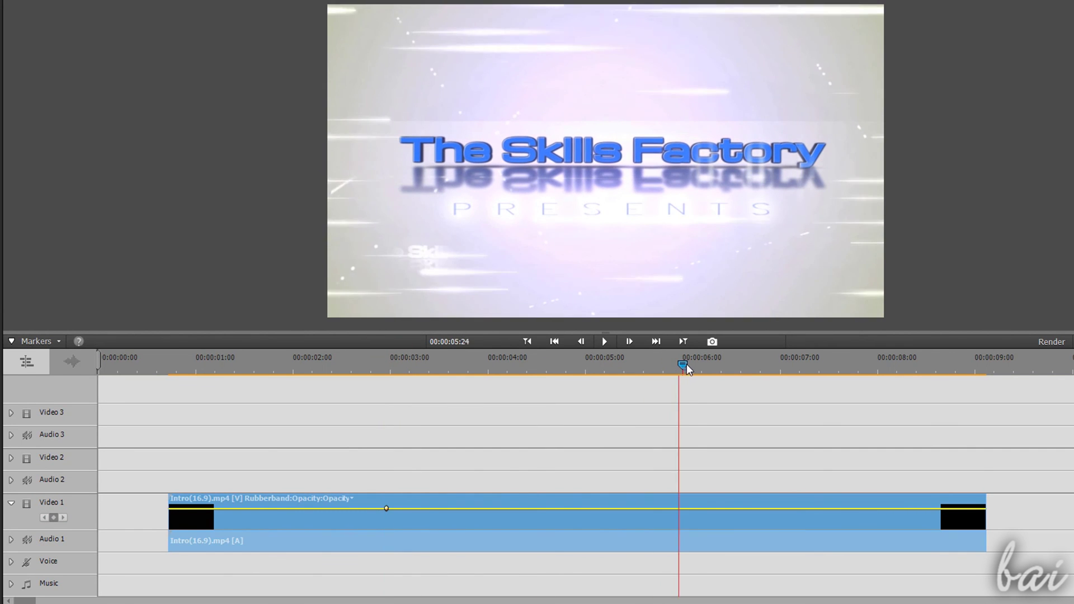
{"action": "left_click", "coordinate": [53, 518]}
{"action": "left_click_drag", "start_coordinate": [387, 509], "coordinate": [388, 525]}
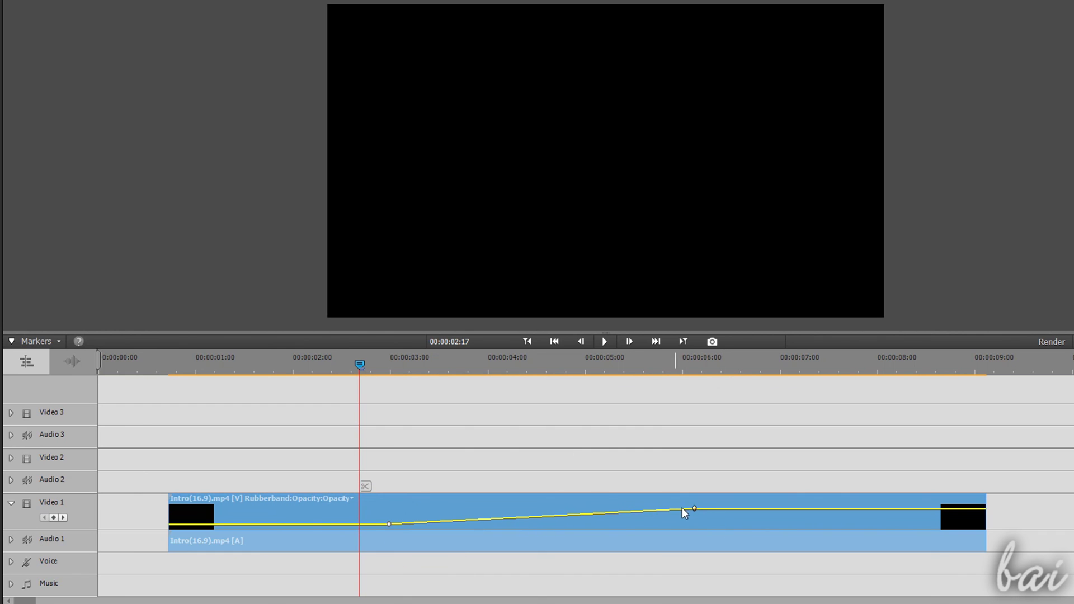
{"action": "mouse_move", "coordinate": [694, 510]}
{"action": "left_mouse_down"}
{"action": "mouse_move", "coordinate": [715, 524]}
{"action": "mouse_move", "coordinate": [688, 503]}
{"action": "left_mouse_up"}
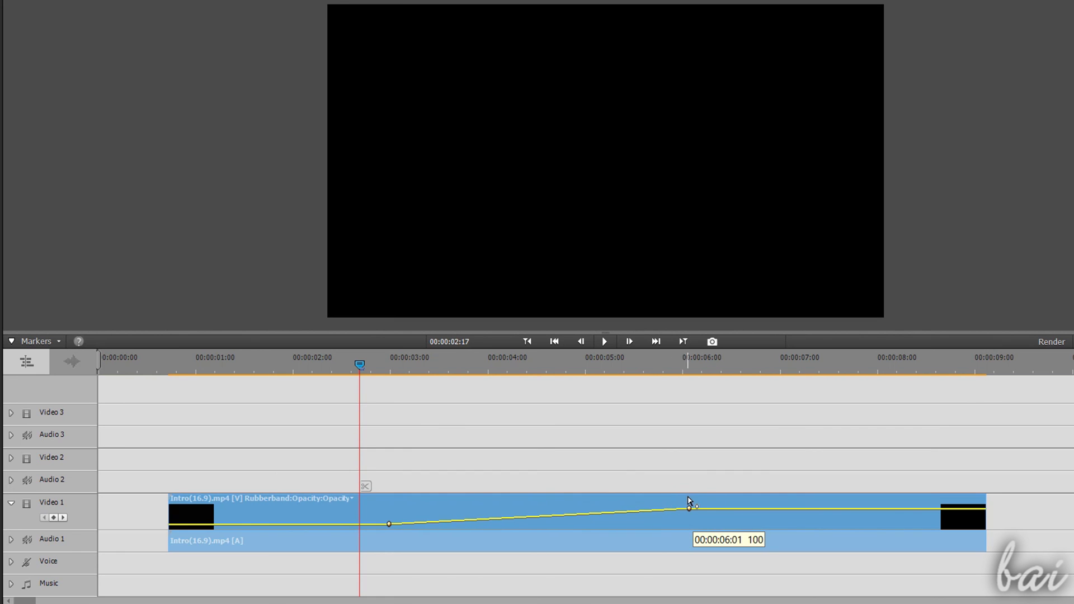
{"action": "left_click", "coordinate": [308, 359]}
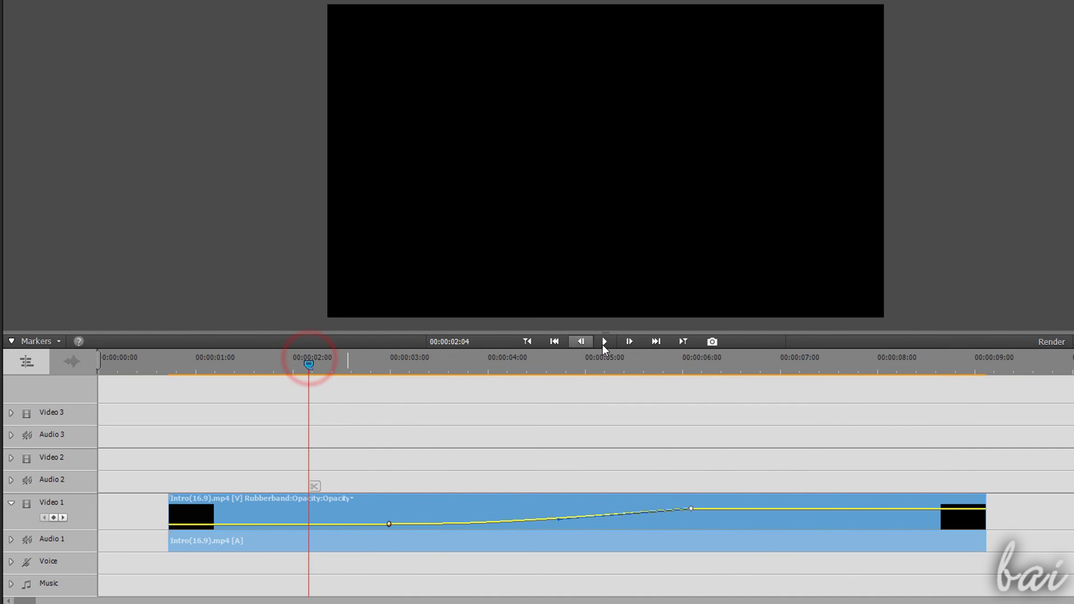
{"action": "left_click", "coordinate": [604, 341]}
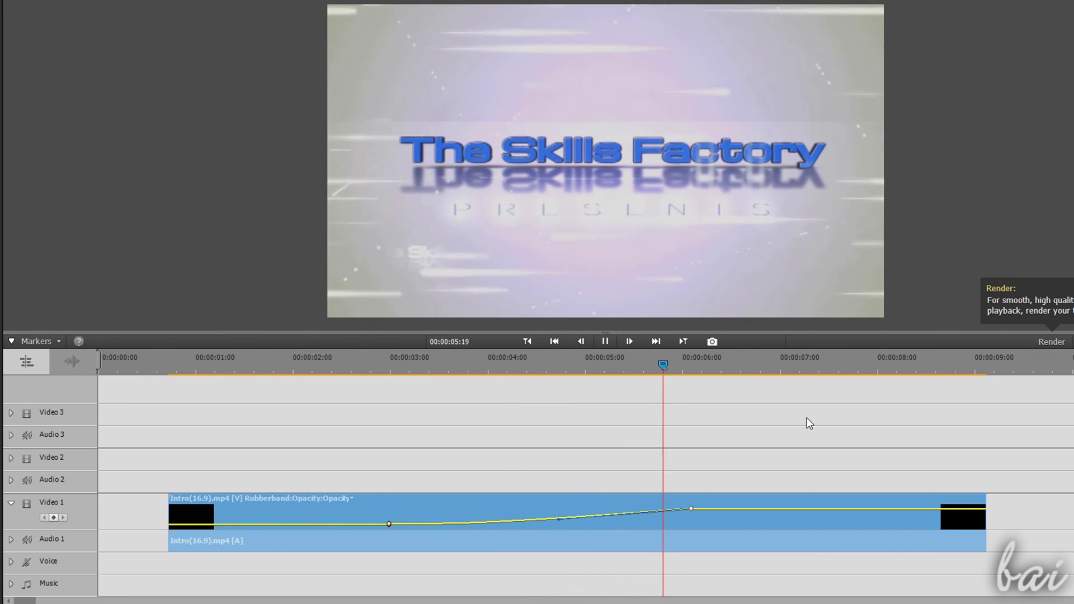
{"action": "left_click", "coordinate": [605, 341]}
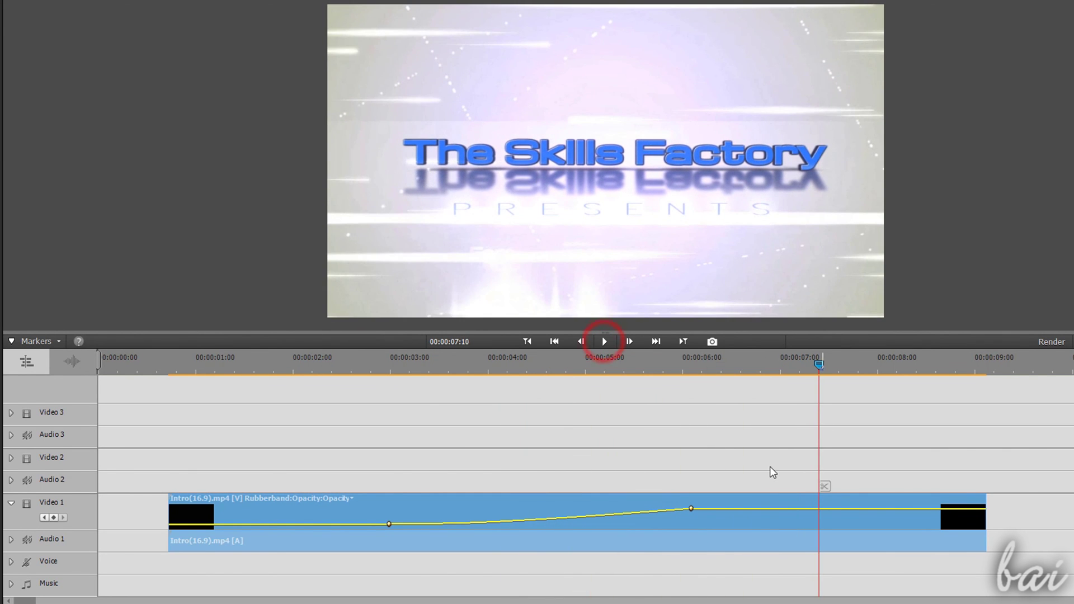
Re-add opacity keyframes at about two and six seconds, first at 0%, and play.
{"action": "left_click_drag", "start_coordinate": [223, 375], "coordinate": [385, 395]}
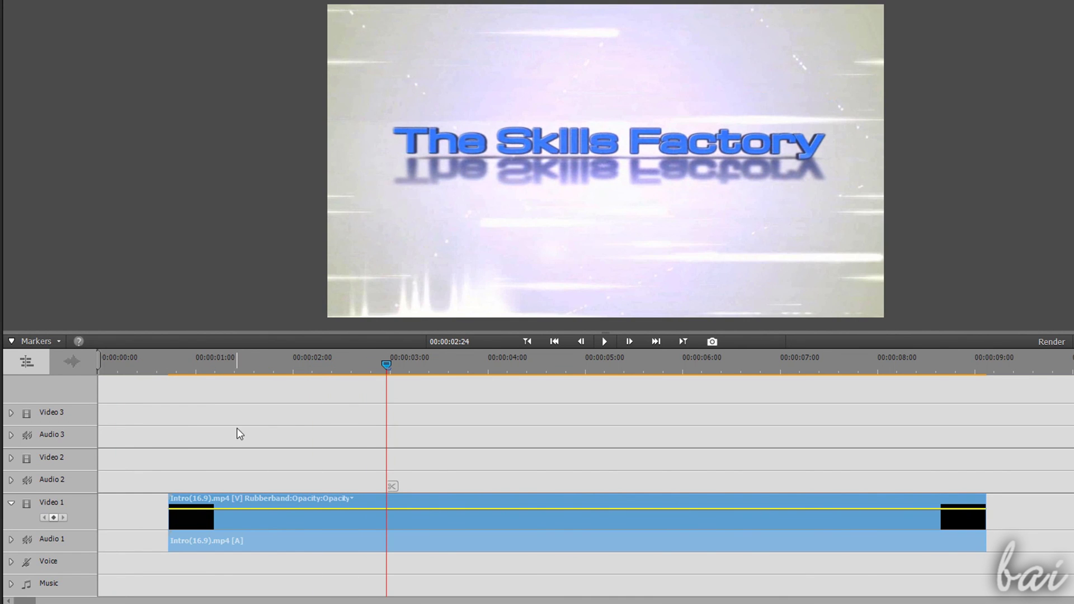
{"action": "left_click", "coordinate": [52, 518]}
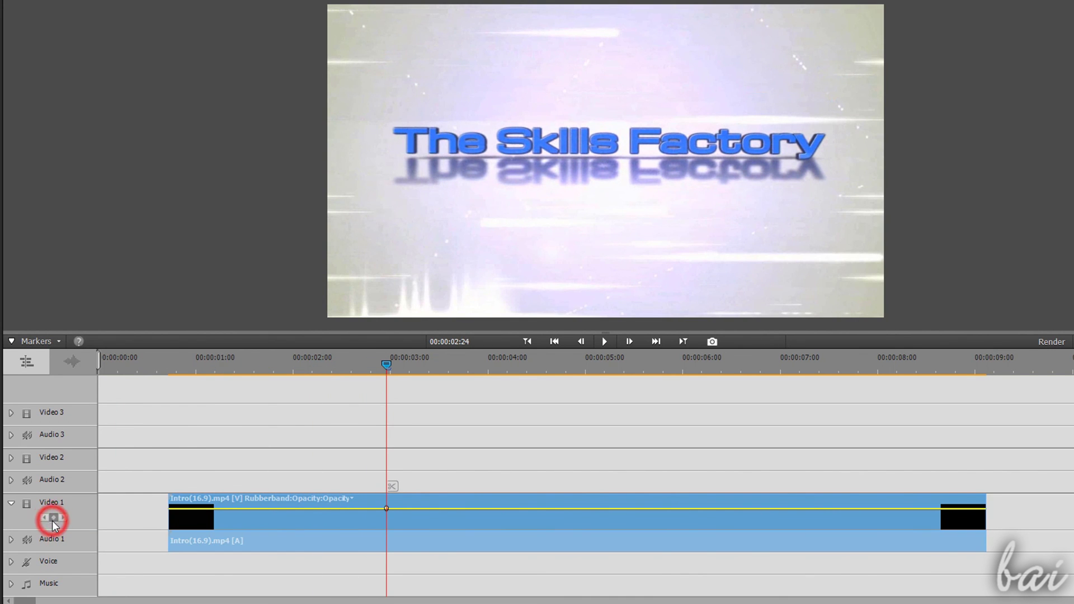
{"action": "mouse_move", "coordinate": [389, 370]}
{"action": "left_mouse_down"}
{"action": "mouse_move", "coordinate": [571, 382]}
{"action": "mouse_move", "coordinate": [695, 367]}
{"action": "left_mouse_up"}
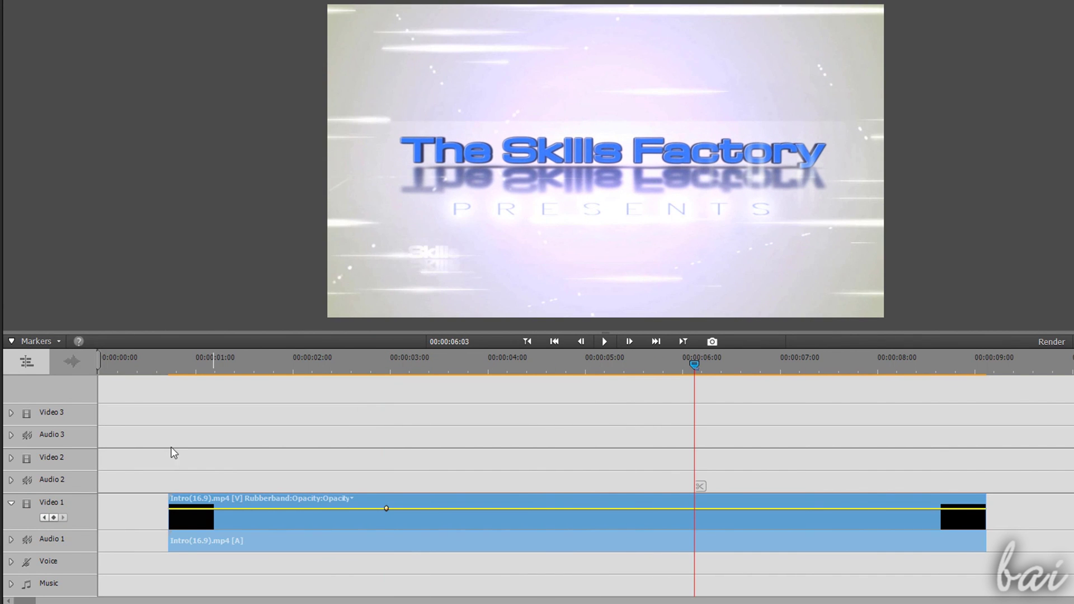
{"action": "left_click", "coordinate": [53, 519]}
{"action": "left_click", "coordinate": [359, 367]}
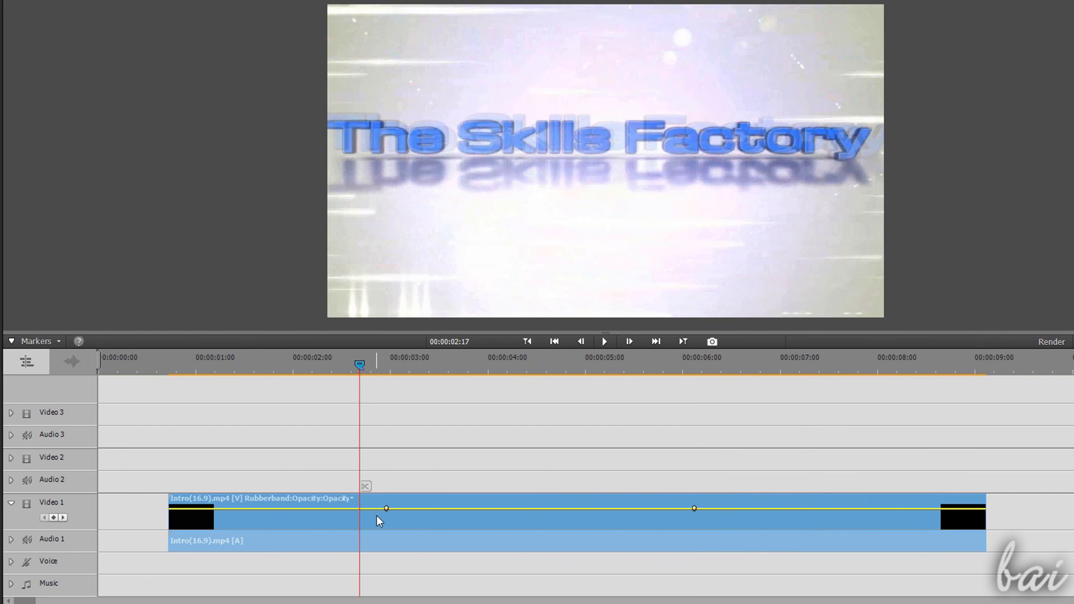
{"action": "left_click_drag", "start_coordinate": [387, 509], "coordinate": [389, 524]}
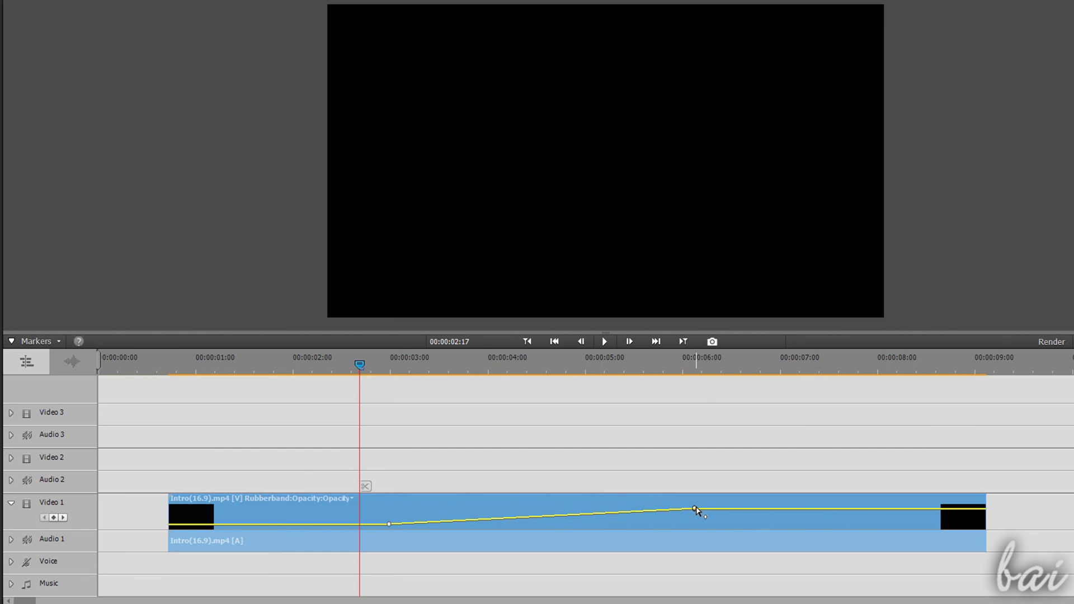
{"action": "left_click", "coordinate": [691, 509]}
{"action": "left_click", "coordinate": [605, 341]}
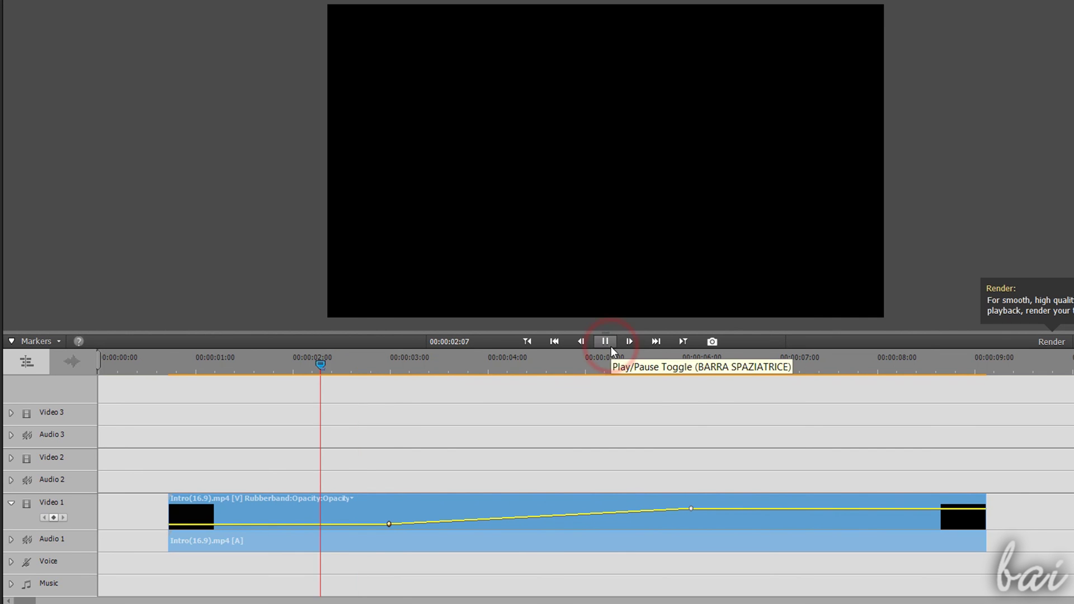
Make the second opacity keyframe Bezier, drag its handle to ease the ramp, and preview.
{"action": "left_click", "coordinate": [722, 361]}
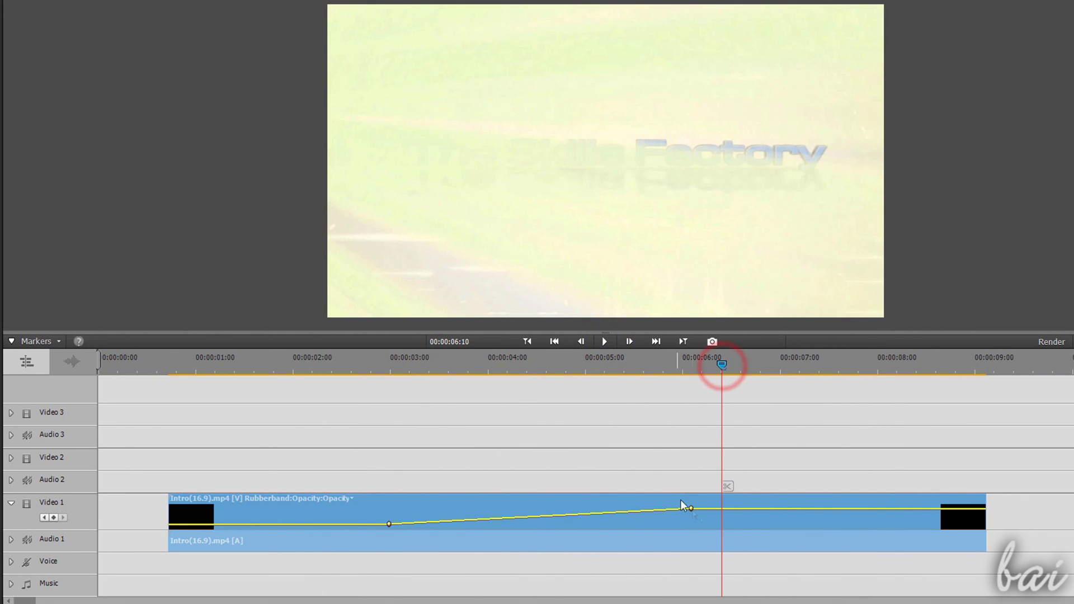
{"action": "right_click", "coordinate": [691, 509]}
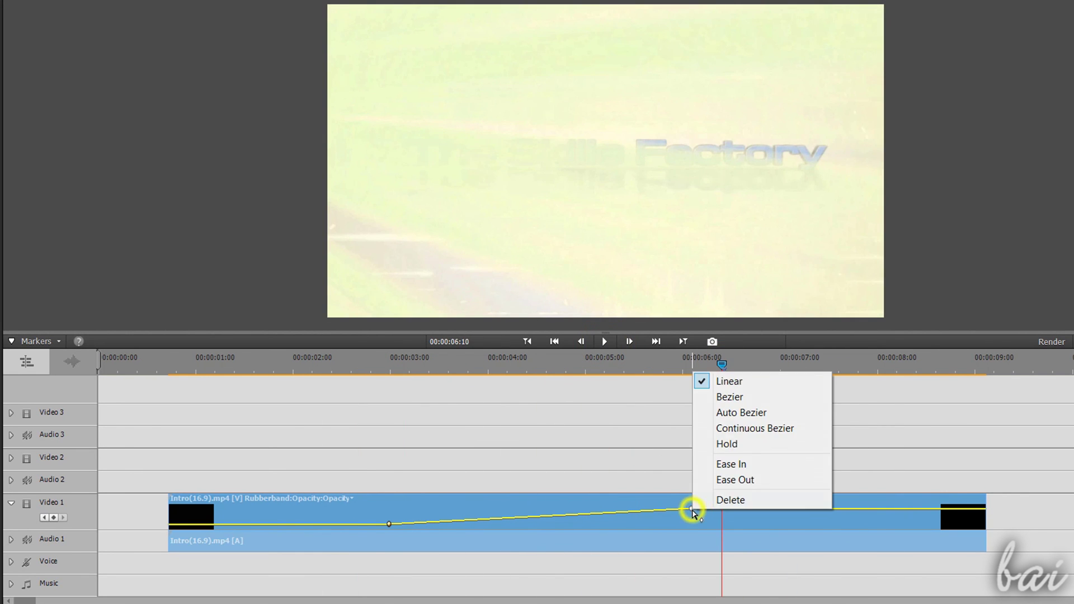
{"action": "left_click", "coordinate": [742, 399]}
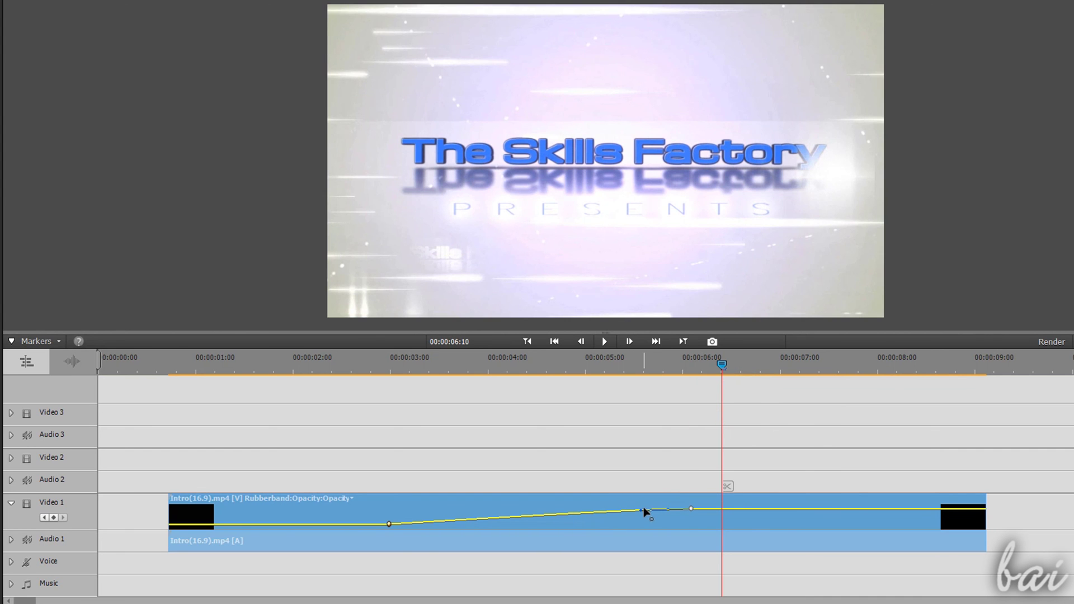
{"action": "mouse_move", "coordinate": [642, 509]}
{"action": "left_mouse_down"}
{"action": "mouse_move", "coordinate": [586, 508]}
{"action": "mouse_move", "coordinate": [605, 509]}
{"action": "left_mouse_up"}
{"action": "left_click", "coordinate": [604, 341]}
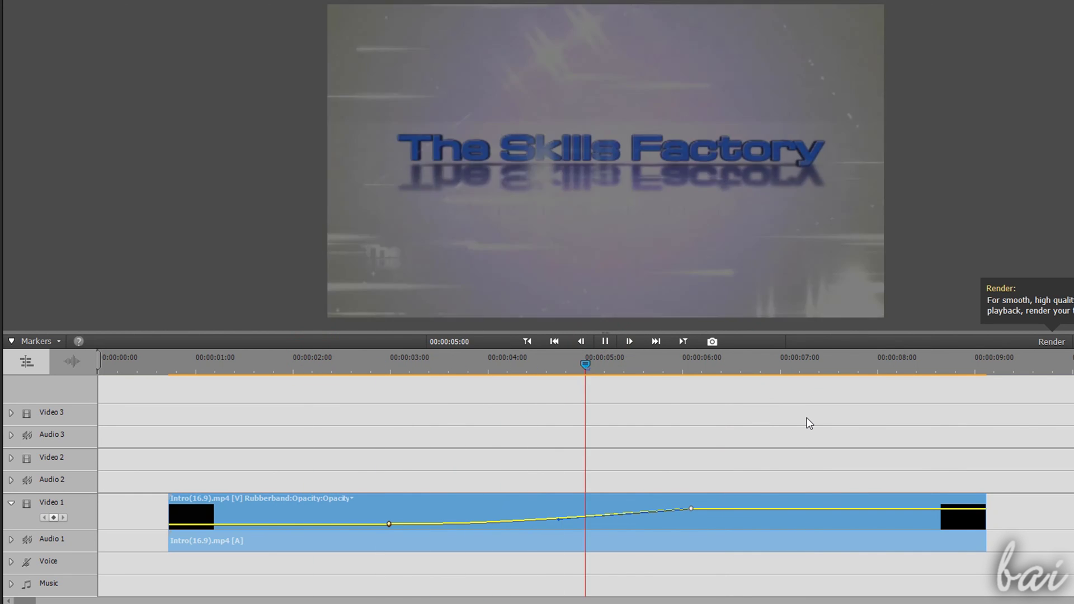
{"action": "left_click", "coordinate": [605, 340]}
Delete both opacity keyframes from the Intro clip.
{"action": "right_click", "coordinate": [690, 509]}
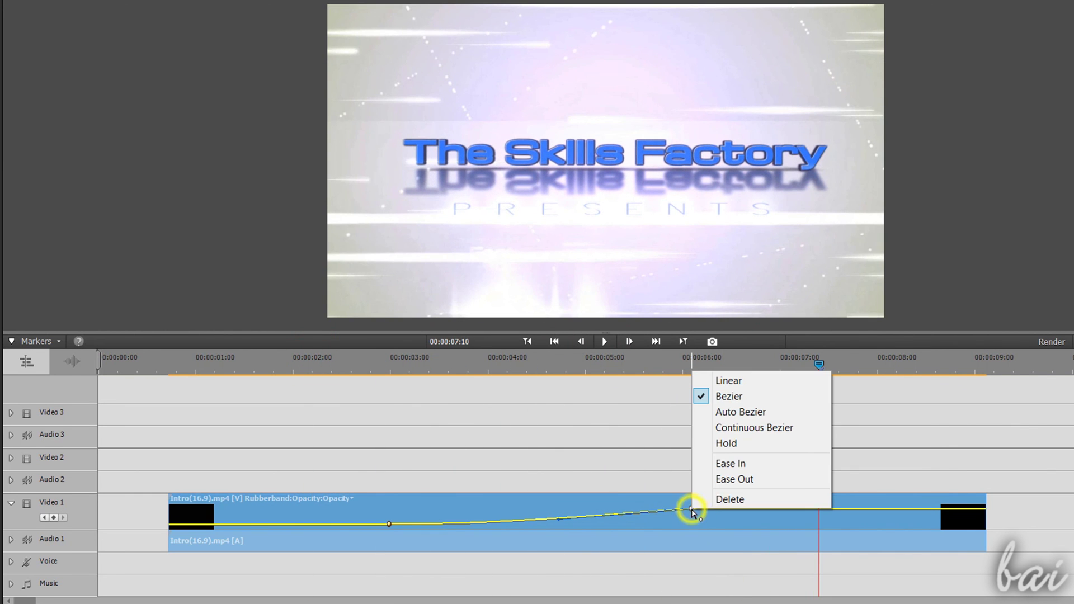
{"action": "left_click", "coordinate": [730, 499]}
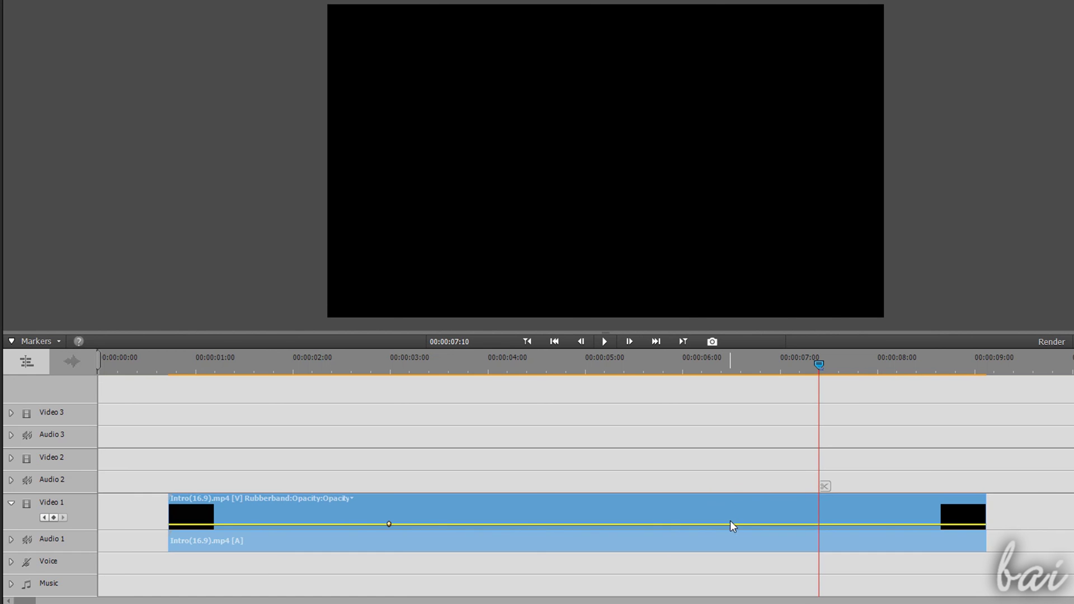
{"action": "right_click", "coordinate": [390, 526]}
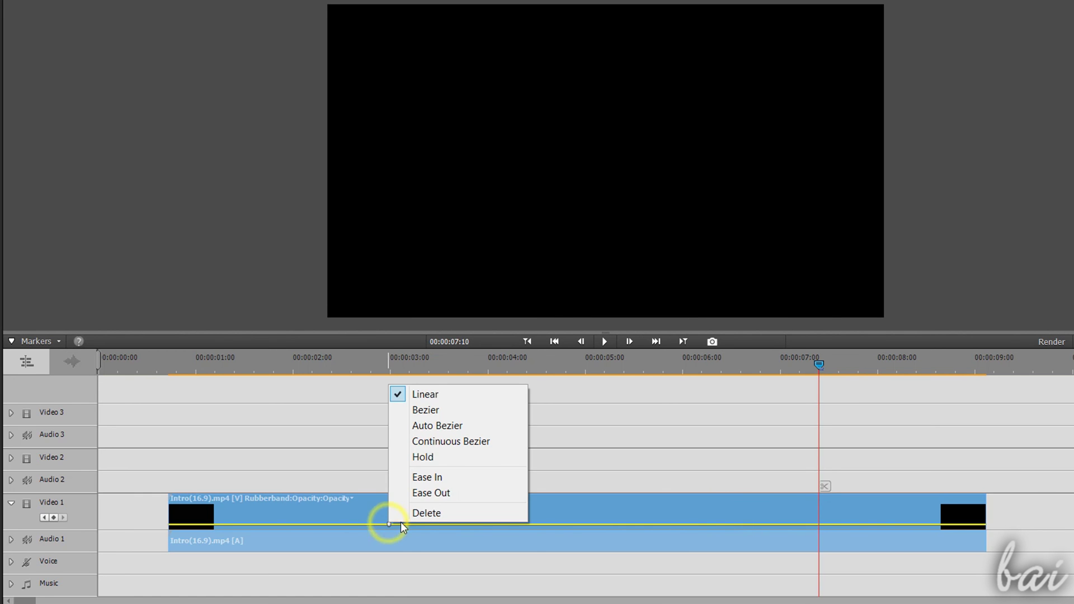
{"action": "left_click", "coordinate": [422, 512]}
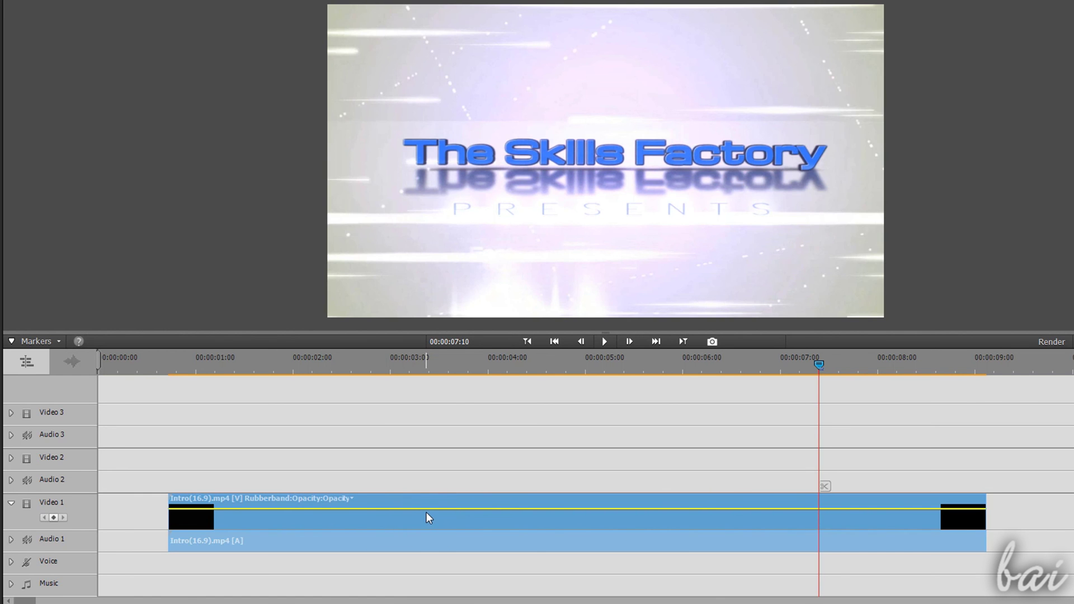